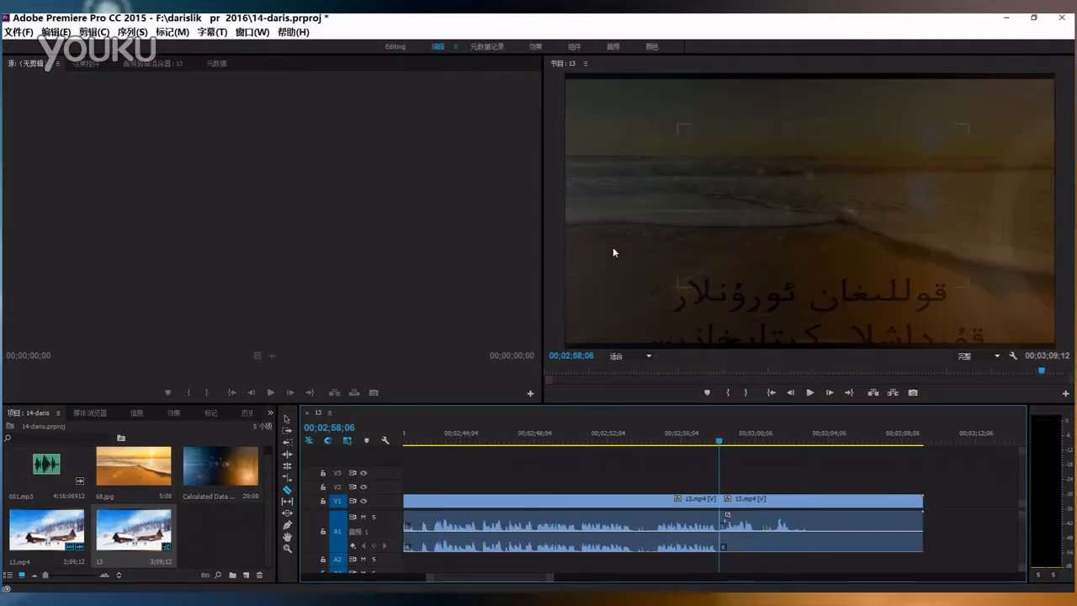
Save the project as 14-daris.prproj in the darislik pr 2016 folder, replacing the existing file
{"action": "left_click", "coordinate": [18, 32]}
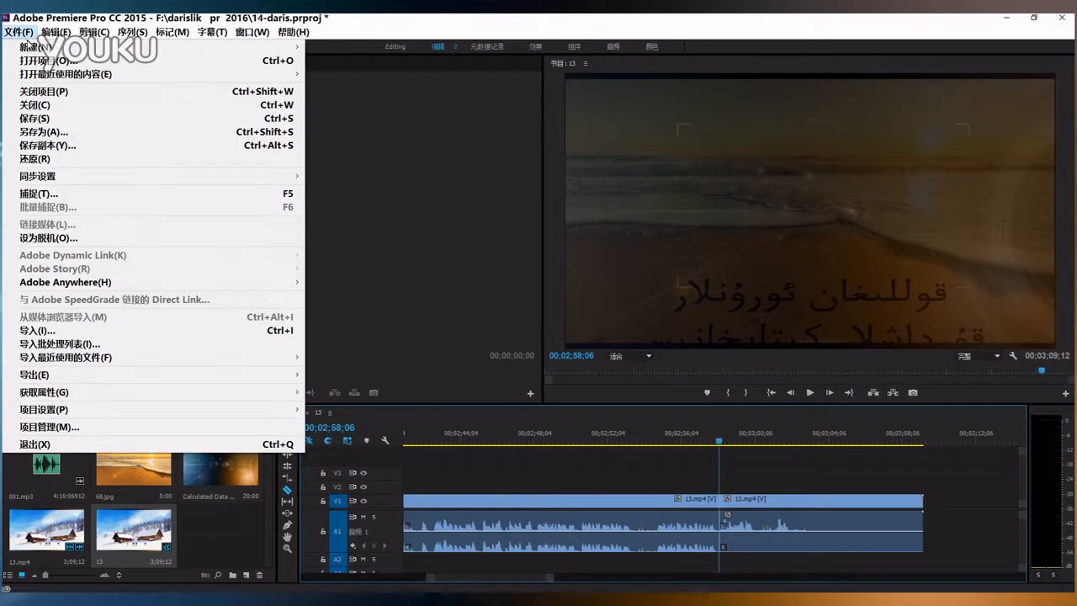
{"action": "left_click", "coordinate": [102, 135]}
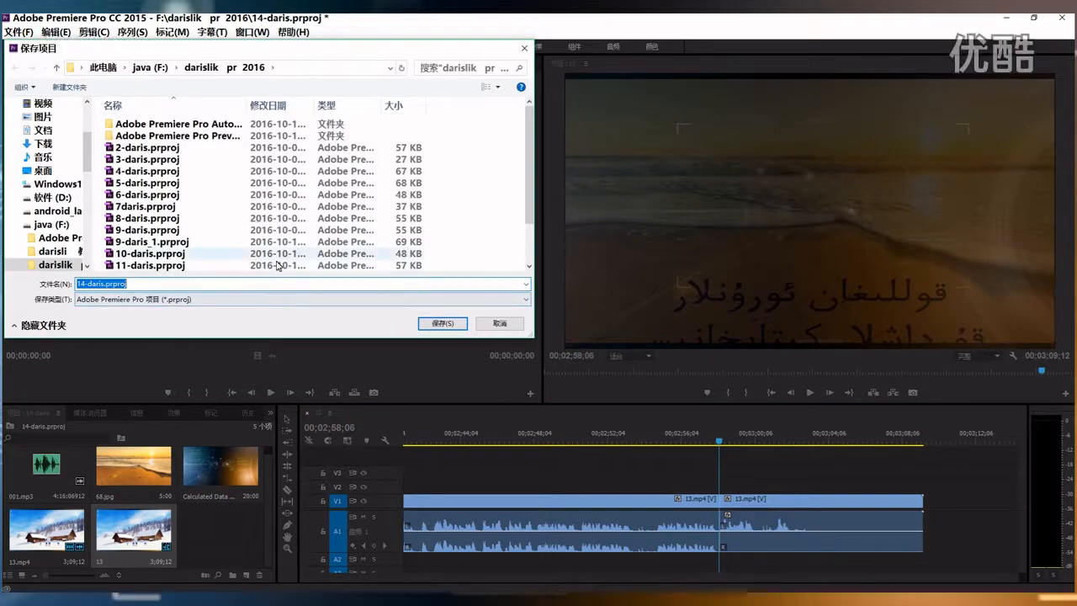
{"action": "left_click", "coordinate": [461, 326]}
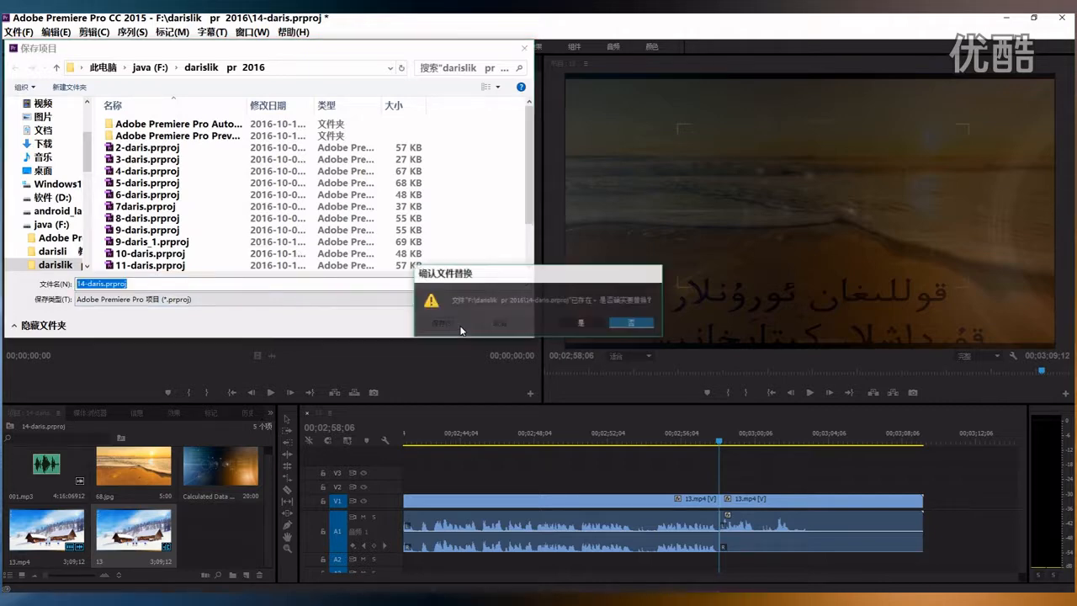
{"action": "left_click", "coordinate": [569, 324]}
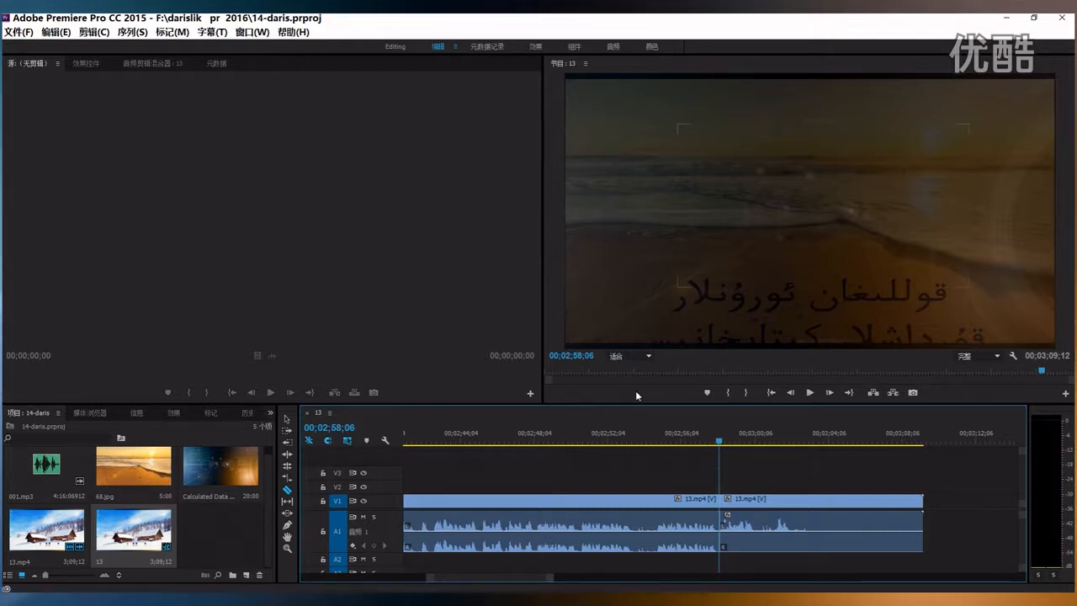
{"action": "left_click", "coordinate": [1006, 18]}
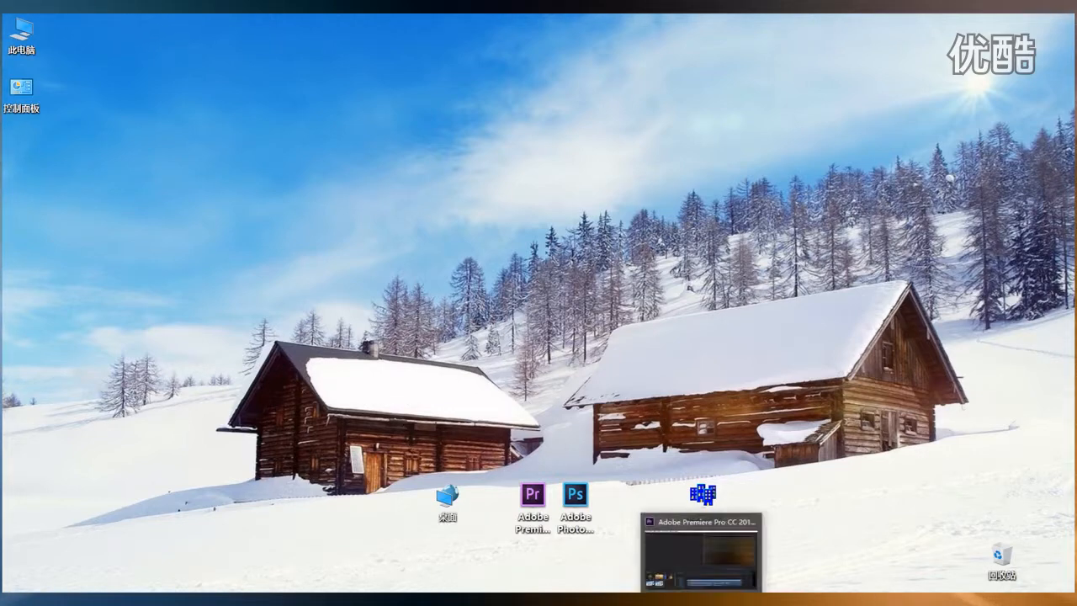
{"action": "left_click", "coordinate": [701, 599]}
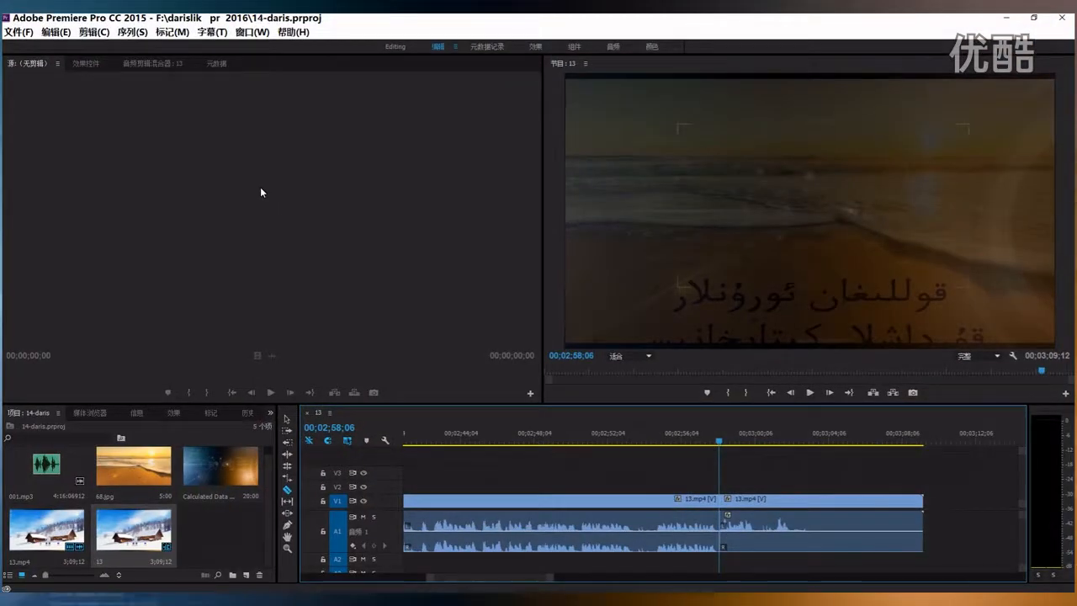
{"action": "key", "text": "ctrl+m"}
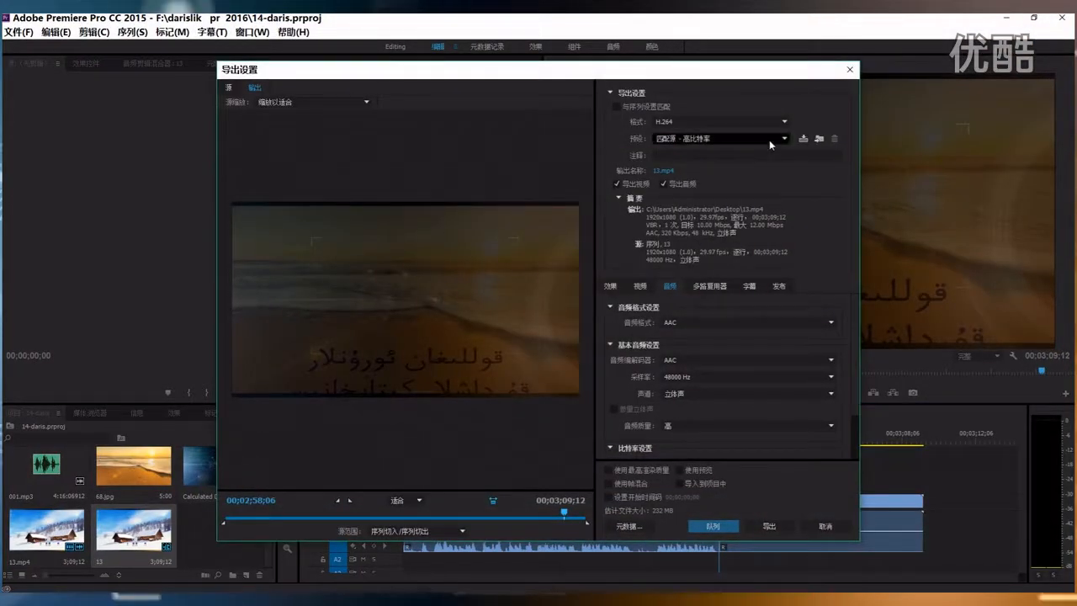
{"action": "left_click", "coordinate": [849, 70]}
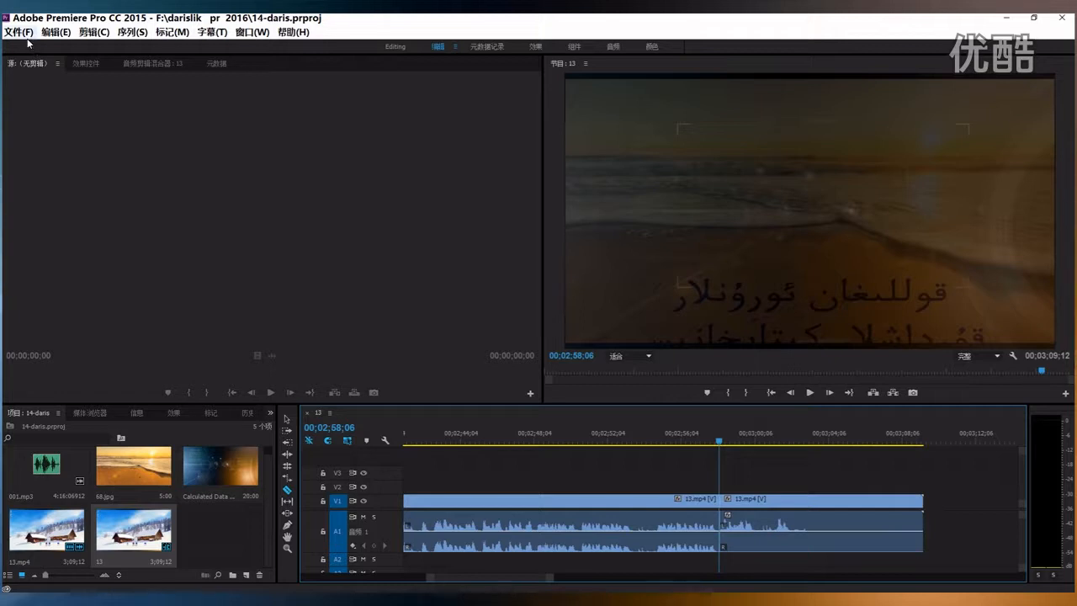
Examine the list of saved project files in the darislik pr 2016 folder without saving again
{"action": "left_click", "coordinate": [26, 34]}
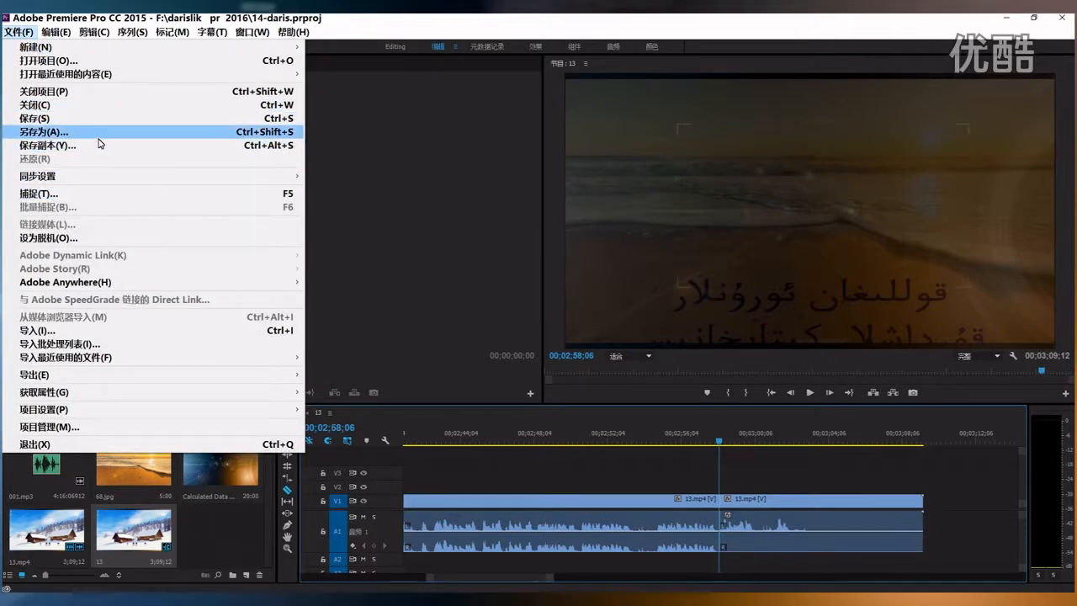
{"action": "left_click", "coordinate": [98, 136]}
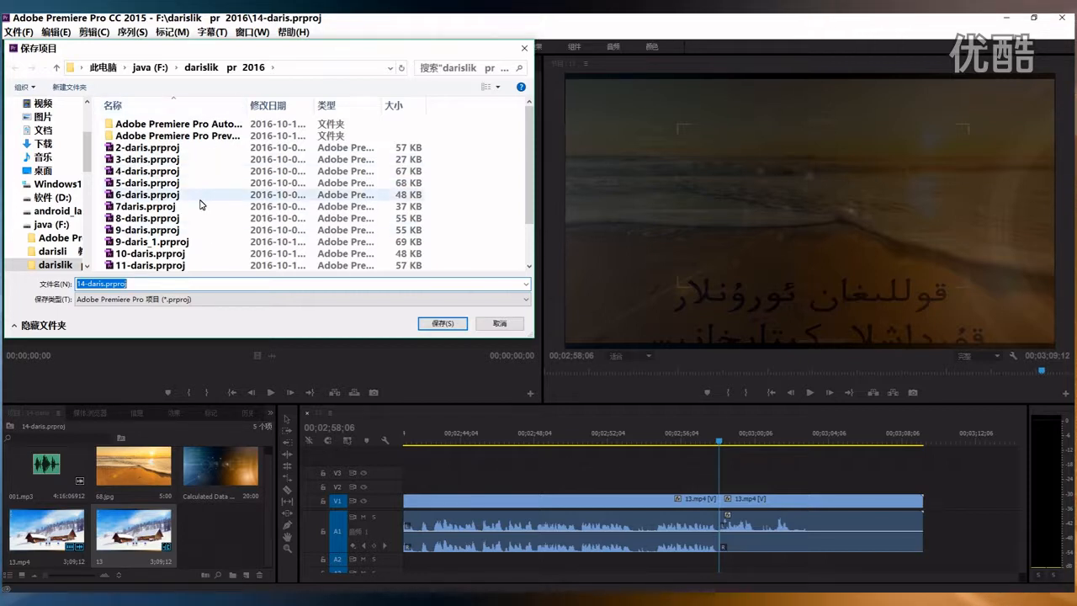
{"action": "scroll", "coordinate": [178, 217], "scroll_direction": "down", "scroll_amount": 1}
{"action": "scroll", "coordinate": [179, 217], "scroll_direction": "up", "scroll_amount": 1}
{"action": "scroll", "coordinate": [178, 217], "scroll_direction": "down", "scroll_amount": 1}
{"action": "scroll", "coordinate": [178, 217], "scroll_direction": "up", "scroll_amount": 1}
{"action": "left_click", "coordinate": [522, 51]}
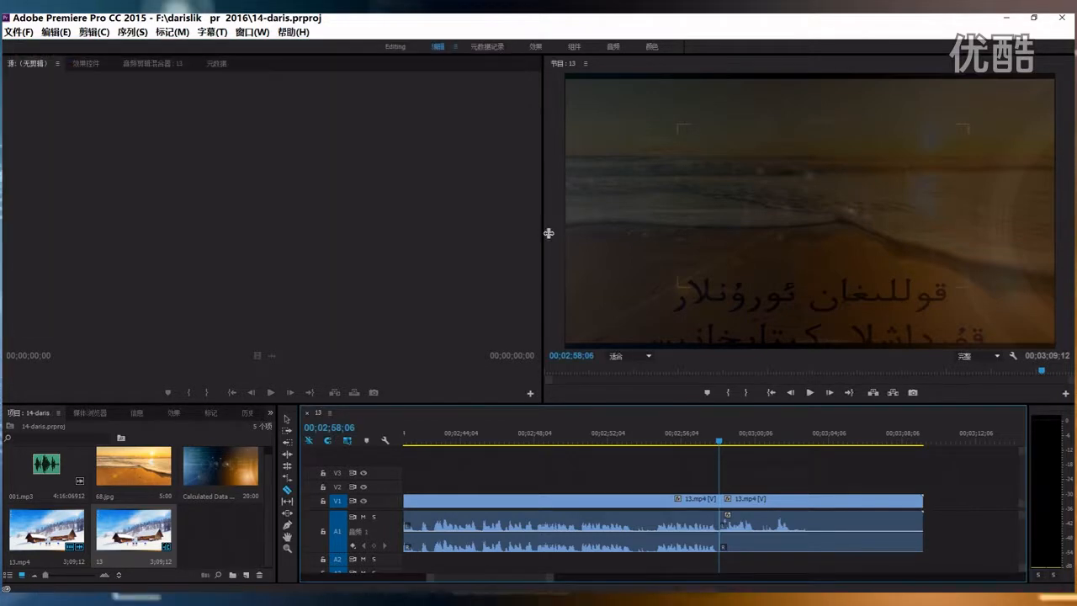
Send sequence 13 to the Adobe Media Encoder queue as H.264 with the 匹配源 - 高比特率 preset and check the queued item's export settings
{"action": "key", "text": "ctrl+m"}
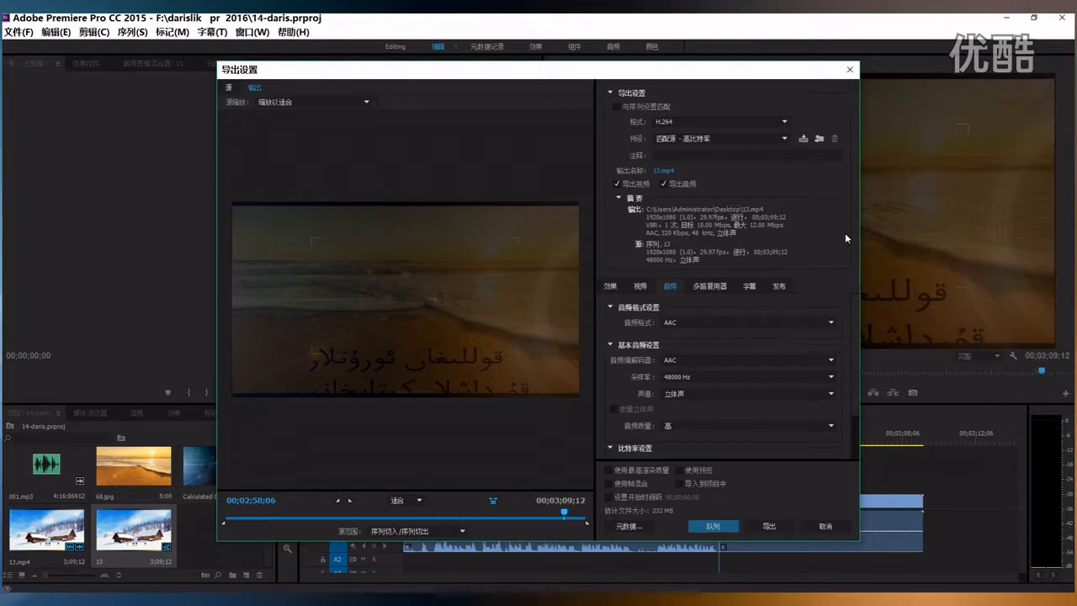
{"action": "left_click", "coordinate": [715, 527]}
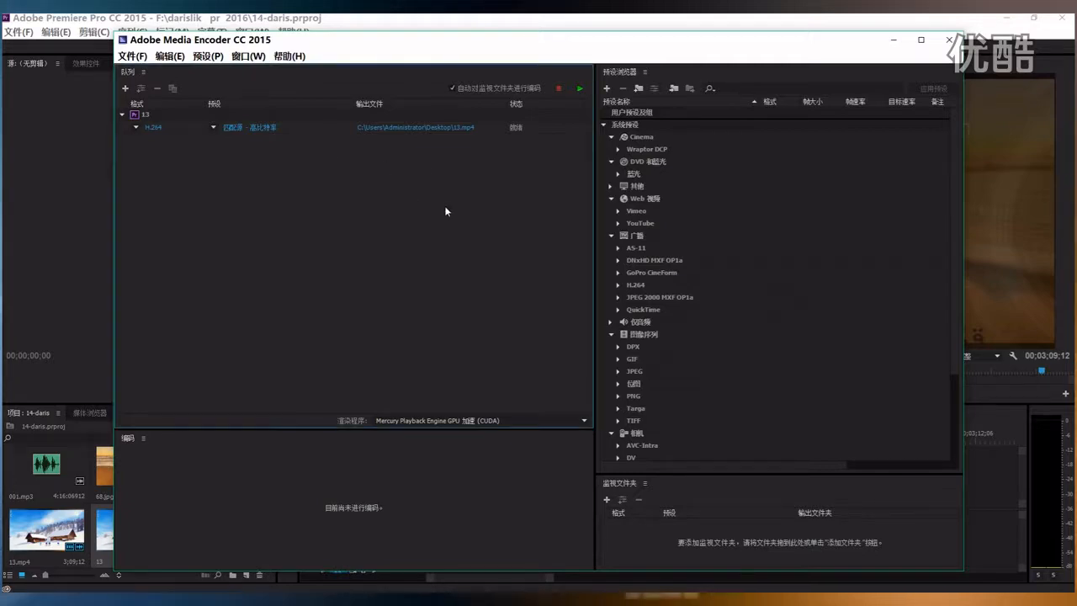
{"action": "left_click", "coordinate": [243, 128]}
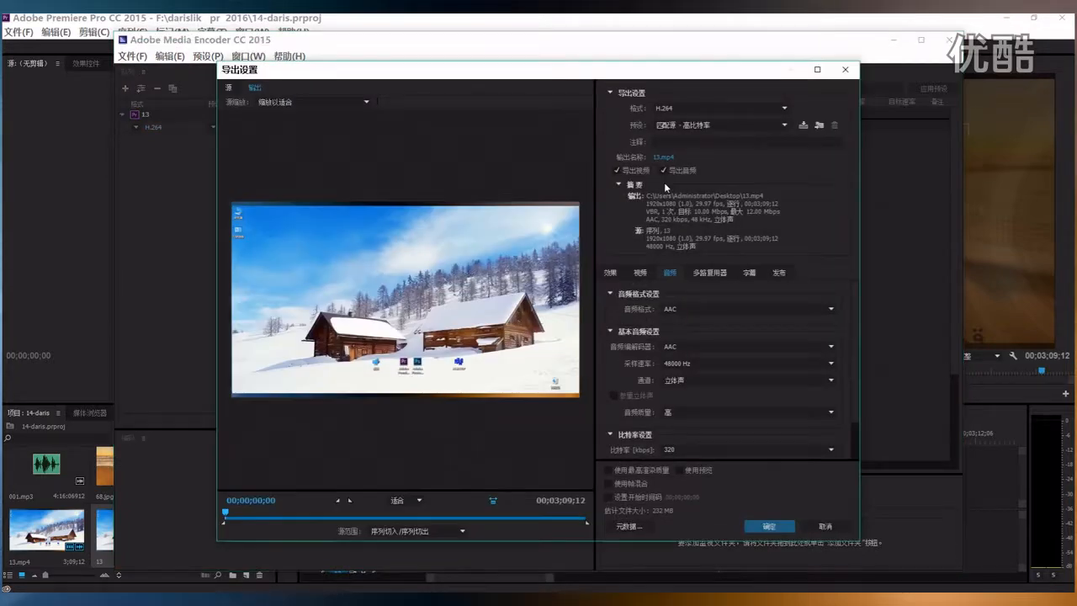
{"action": "left_click", "coordinate": [845, 70]}
{"action": "left_click", "coordinate": [898, 41]}
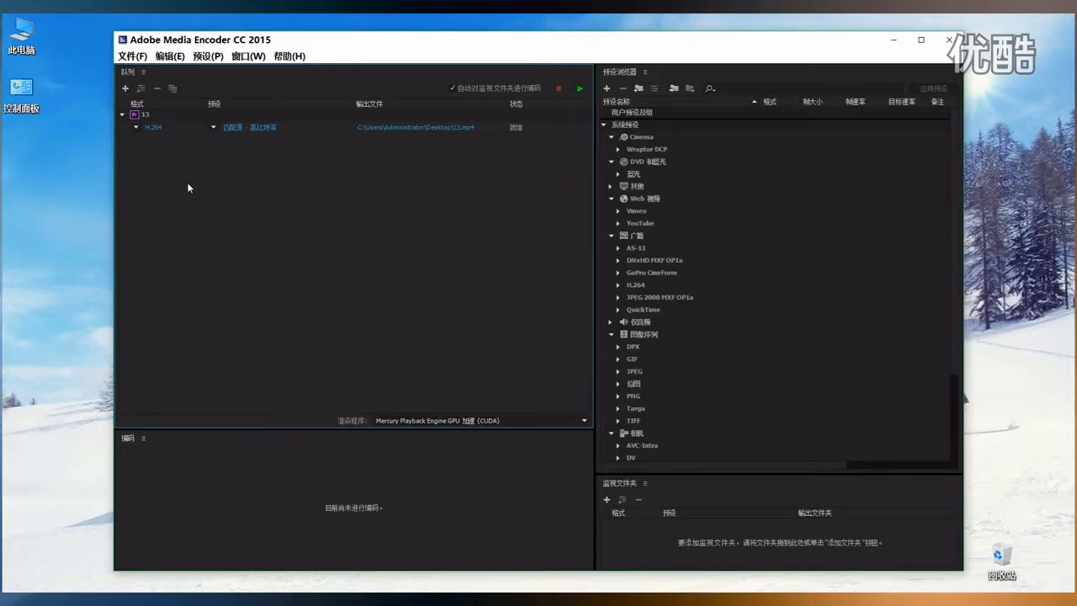
Import all sequences from Premiere Pro projects 4-daris.prproj through 14-daris.prproj in F:\darislik pr 2016 into the encoding queue
{"action": "left_click", "coordinate": [133, 55]}
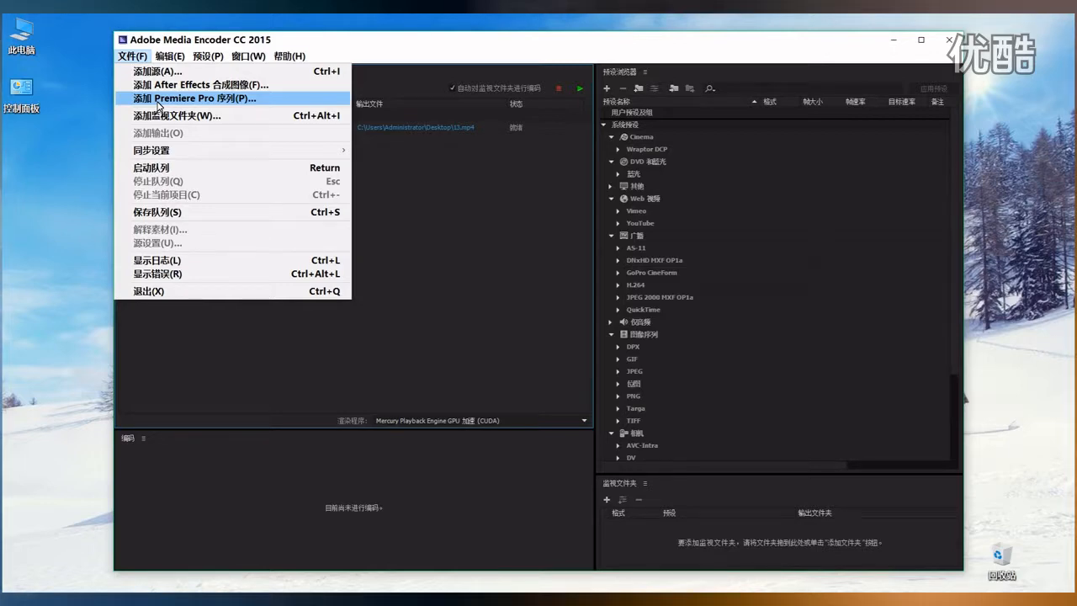
{"action": "left_click", "coordinate": [157, 102]}
{"action": "scroll", "coordinate": [226, 269], "scroll_direction": "down", "scroll_amount": 2}
{"action": "scroll", "coordinate": [225, 268], "scroll_direction": "down", "scroll_amount": 5}
{"action": "left_click", "coordinate": [228, 279]}
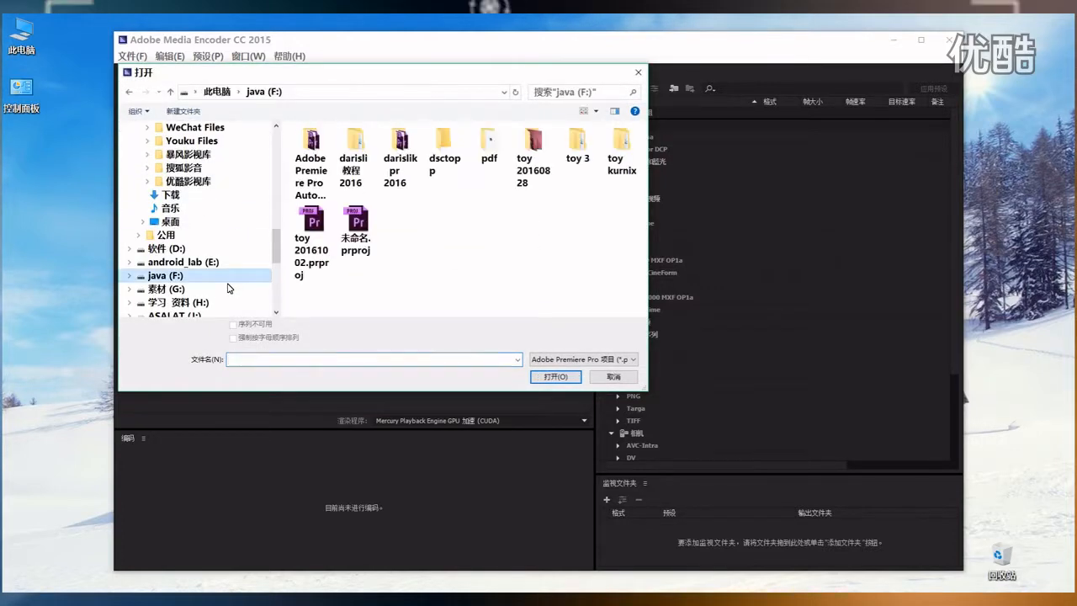
{"action": "double_click", "coordinate": [403, 148]}
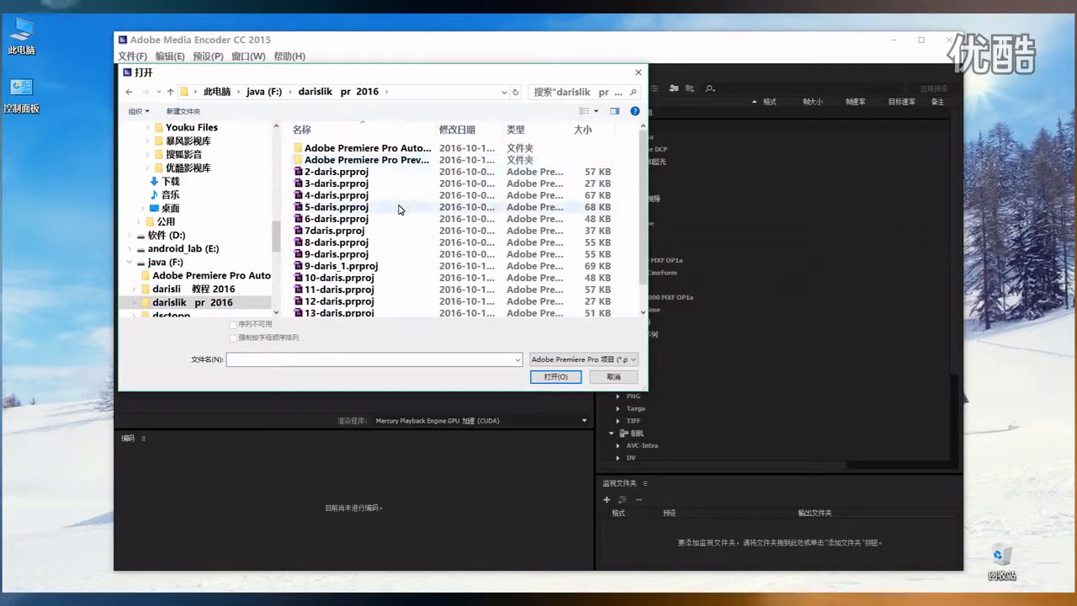
{"action": "left_click", "coordinate": [362, 169]}
{"action": "left_click", "coordinate": [368, 300], "text": "shift"}
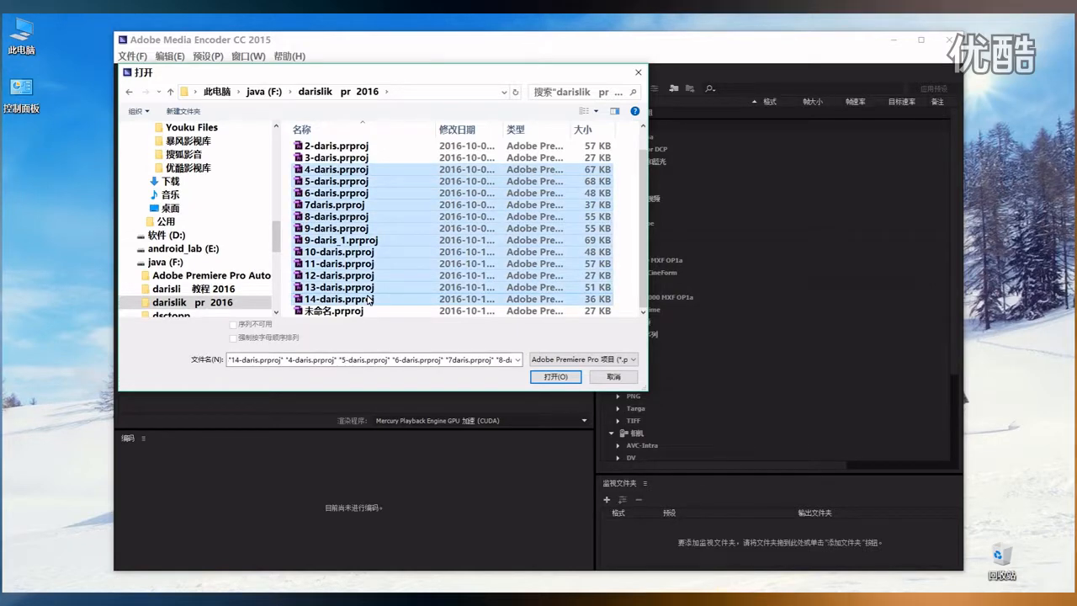
{"action": "left_click", "coordinate": [545, 378]}
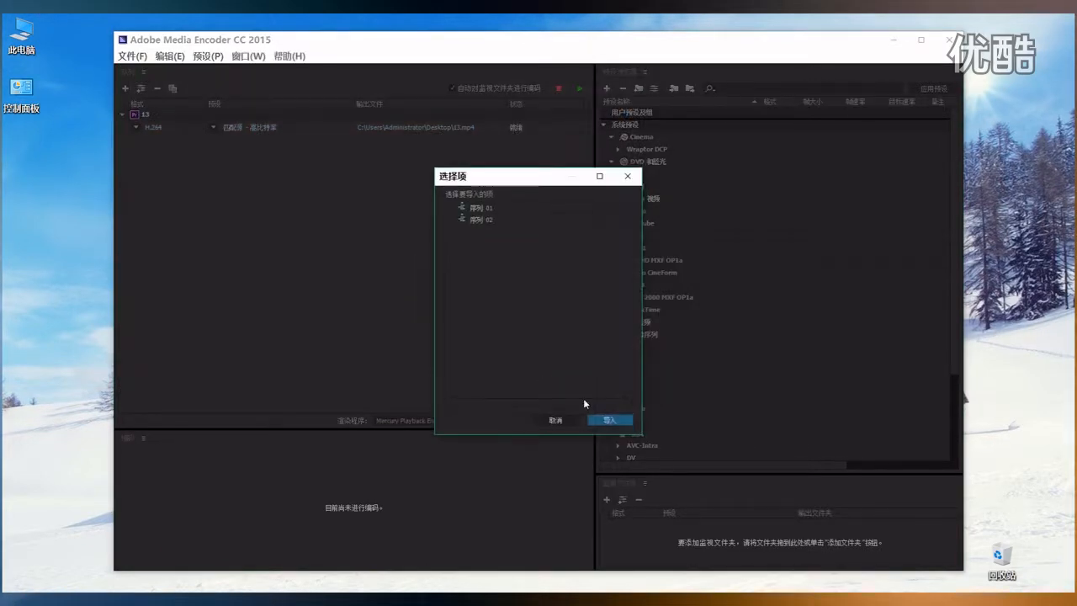
{"action": "left_click", "coordinate": [608, 424]}
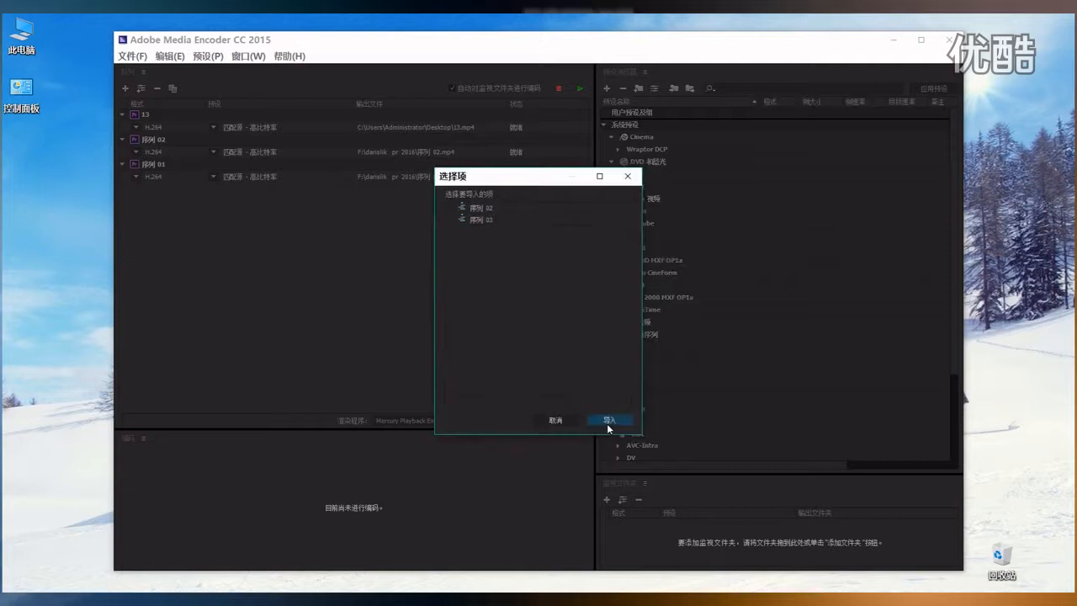
{"action": "left_click", "coordinate": [610, 422]}
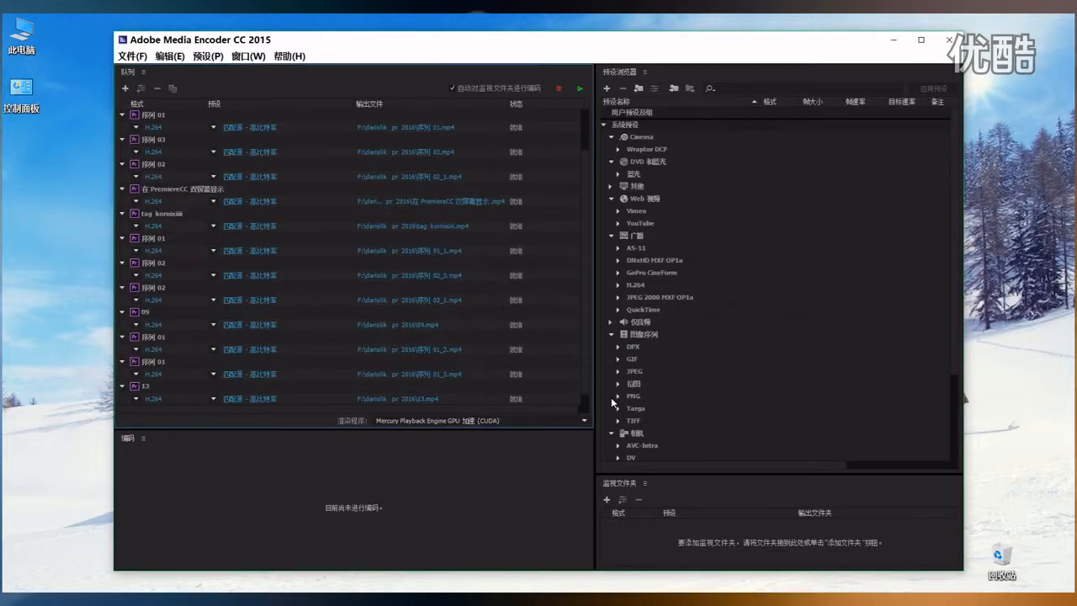
Review the queued sequences and examine the export settings of the first 序列 02 item without changing them
{"action": "scroll", "coordinate": [441, 270], "scroll_direction": "up", "scroll_amount": 2}
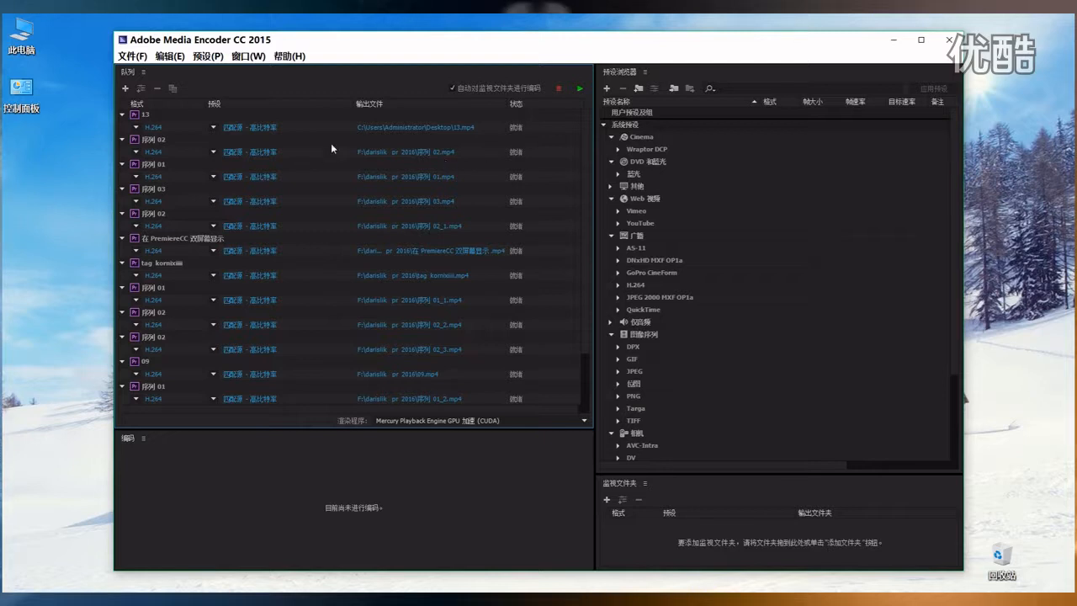
{"action": "scroll", "coordinate": [407, 163], "scroll_direction": "down", "scroll_amount": 1}
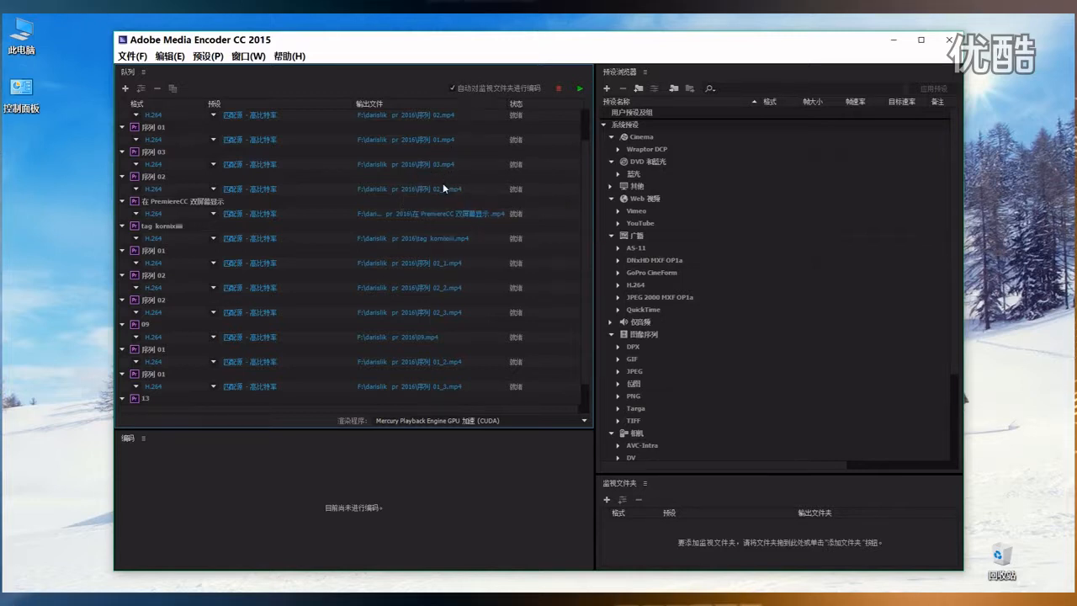
{"action": "scroll", "coordinate": [444, 284], "scroll_direction": "up", "scroll_amount": 1}
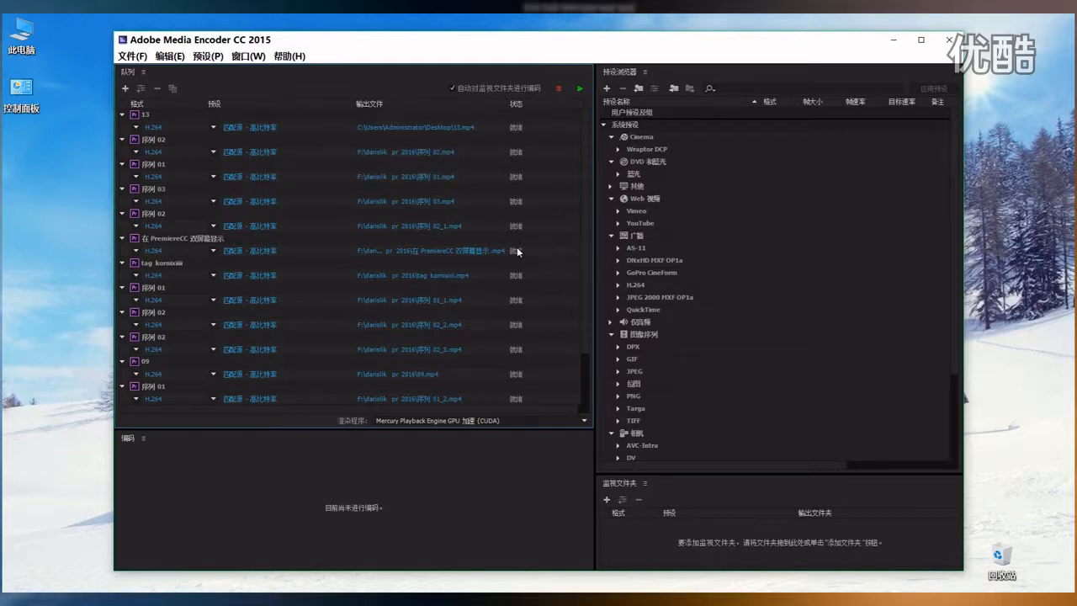
{"action": "left_click", "coordinate": [267, 153]}
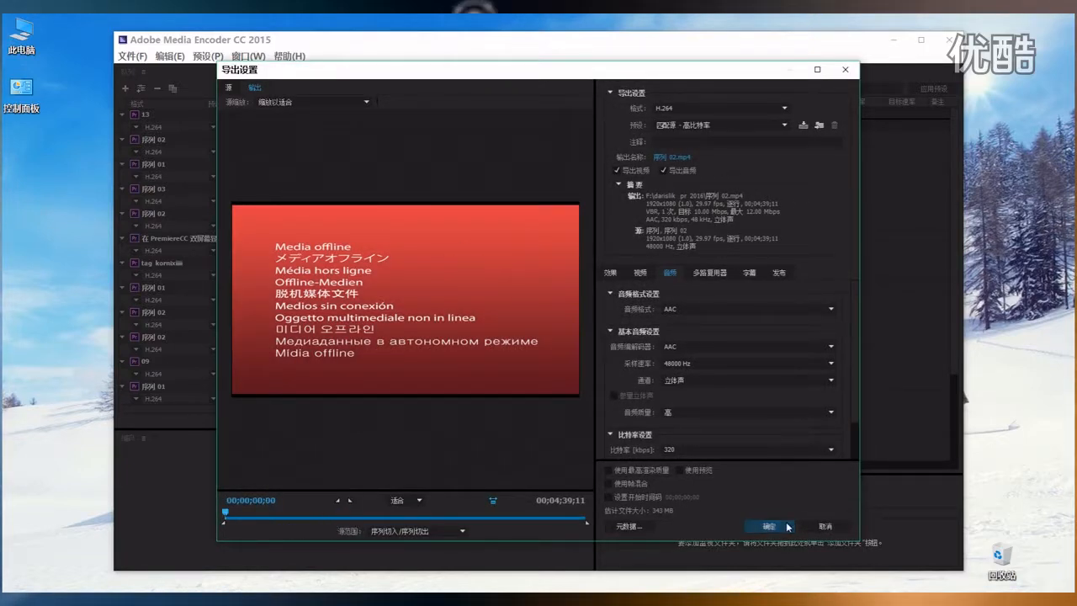
{"action": "left_click", "coordinate": [821, 526]}
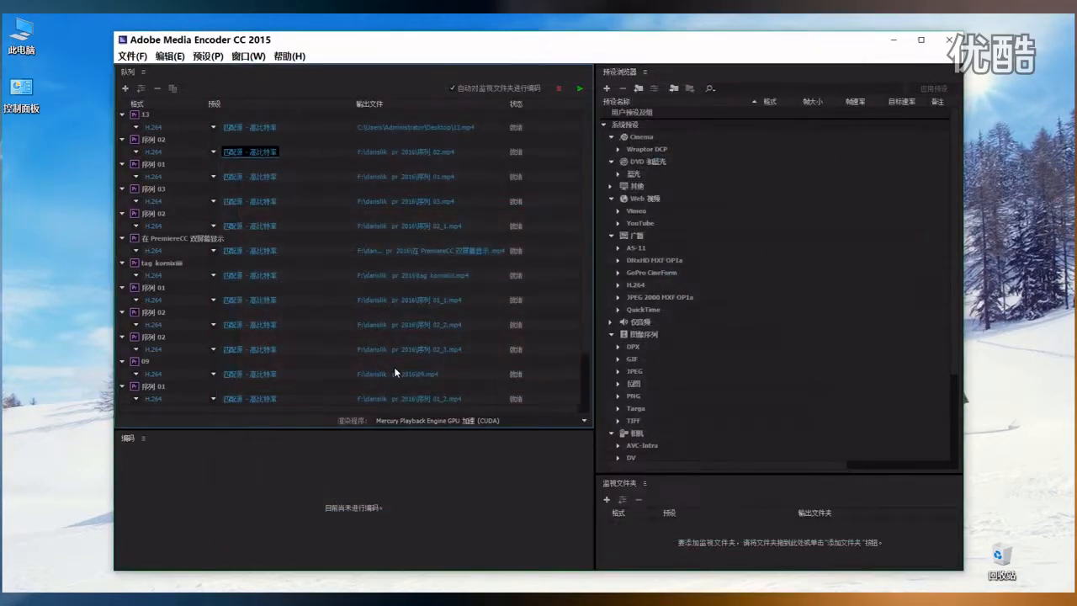
Try AVI, H.264, H.264 蓝光 and QuickTime as export formats for the first queued sequence 13, ending on Windows Media
{"action": "left_click", "coordinate": [256, 128]}
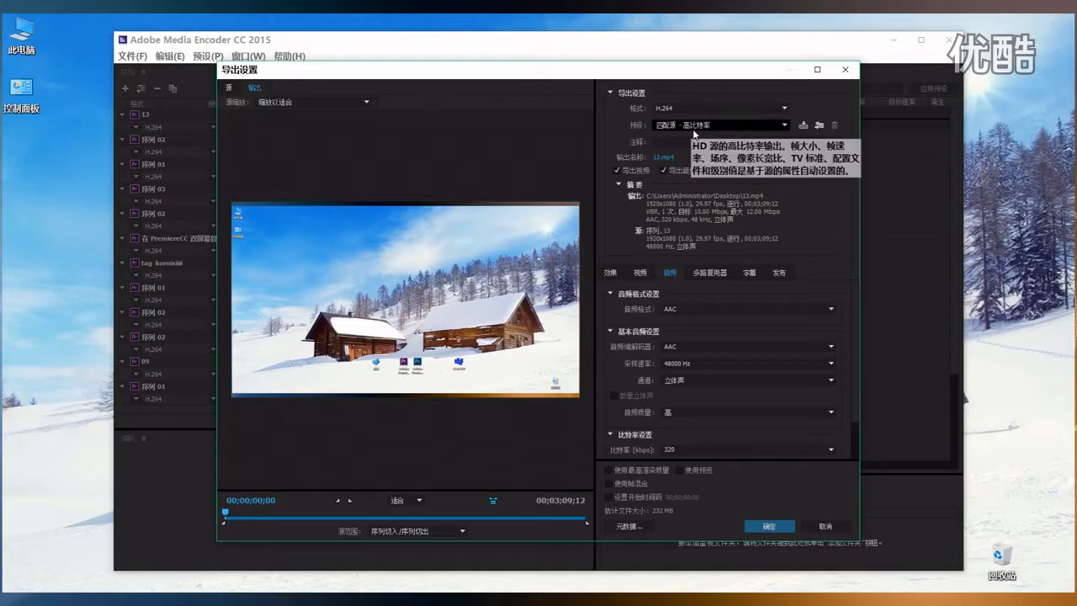
{"action": "left_click", "coordinate": [694, 109]}
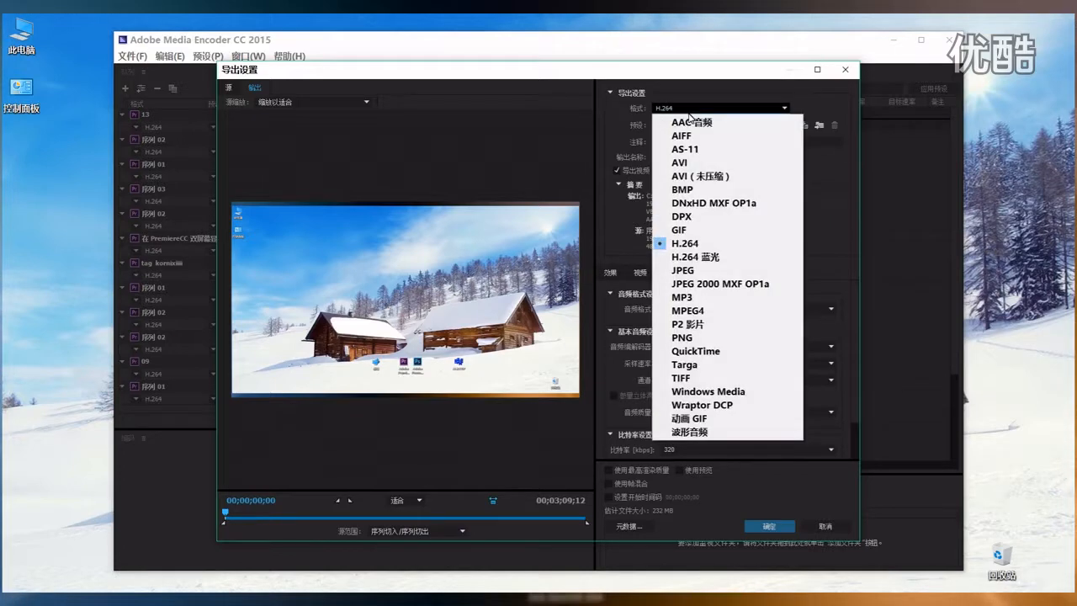
{"action": "left_click", "coordinate": [711, 163]}
{"action": "left_click", "coordinate": [712, 110]}
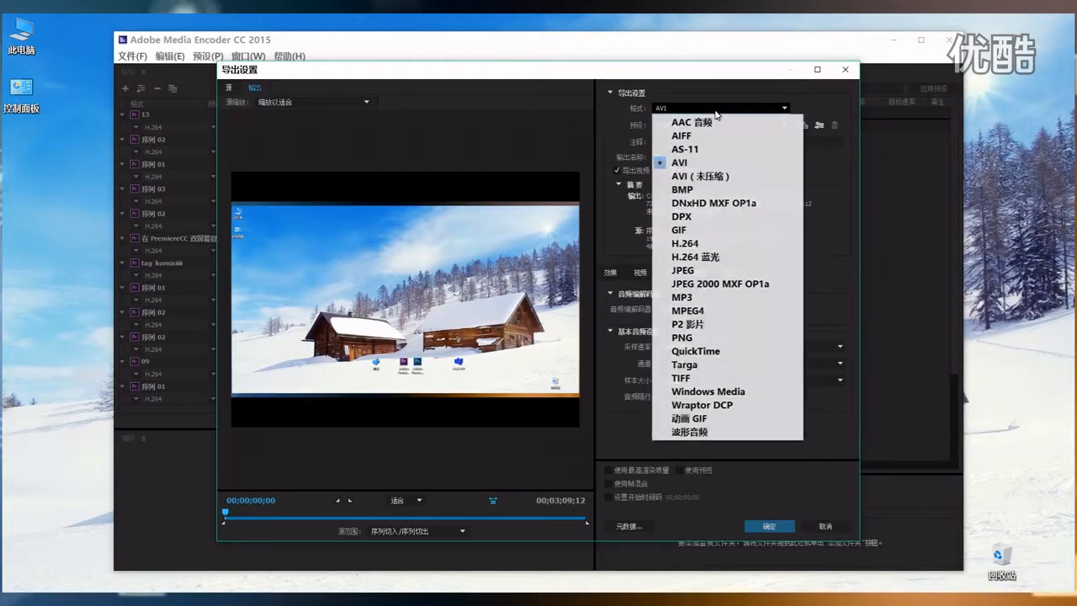
{"action": "left_click", "coordinate": [704, 243]}
{"action": "left_click", "coordinate": [707, 109]}
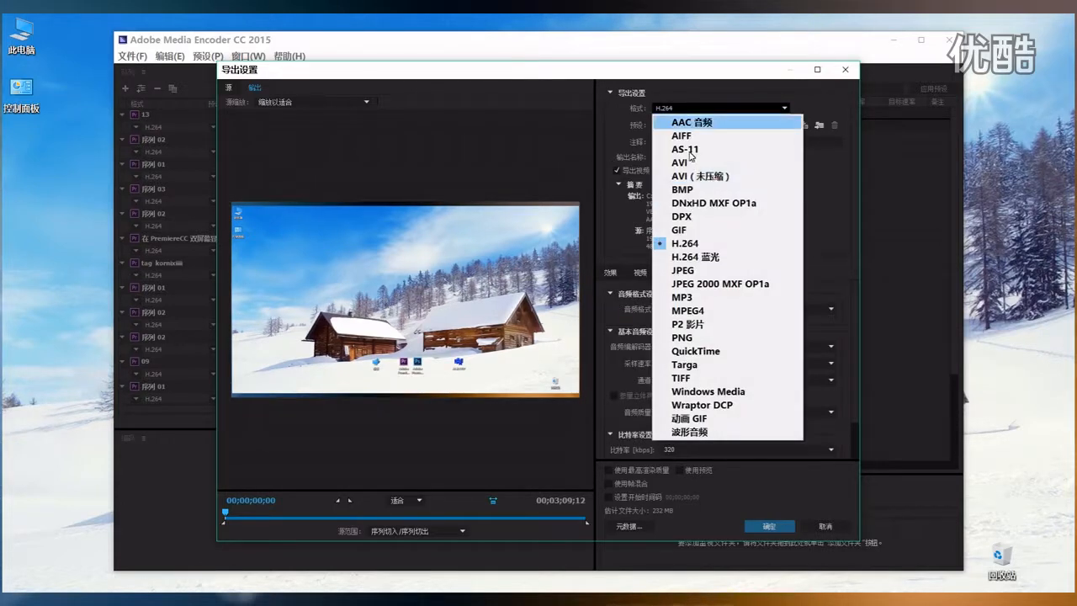
{"action": "left_click", "coordinate": [696, 257]}
{"action": "left_click", "coordinate": [692, 110]}
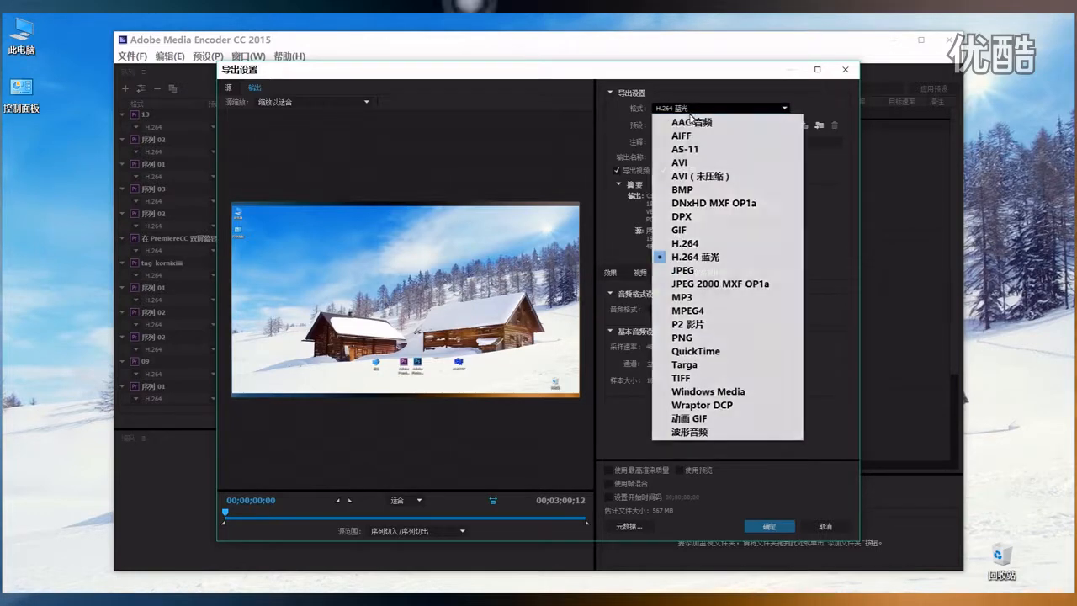
{"action": "left_click", "coordinate": [695, 351]}
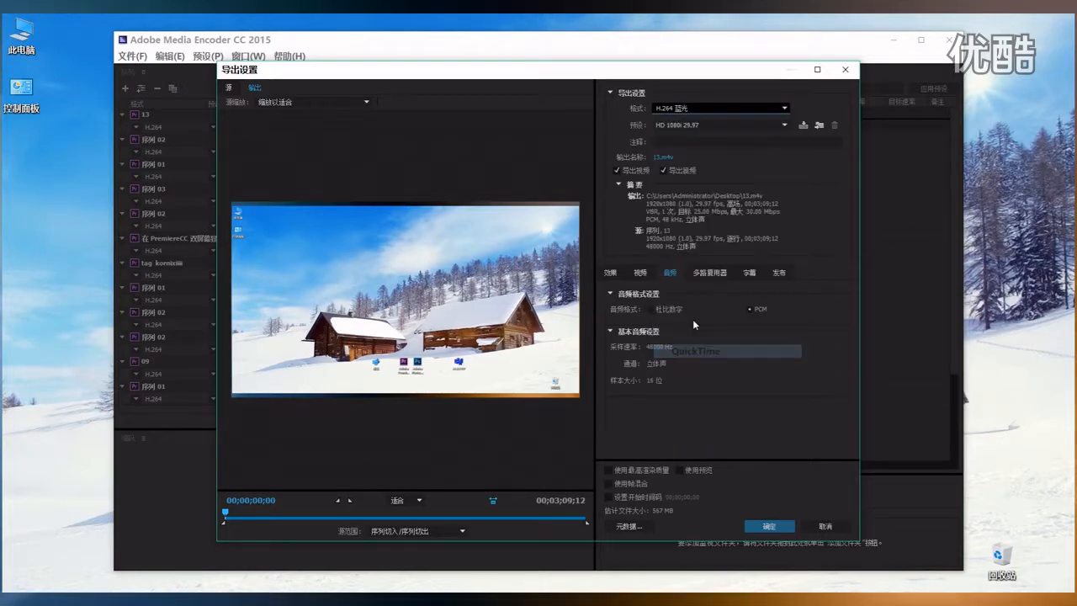
{"action": "left_click", "coordinate": [715, 108]}
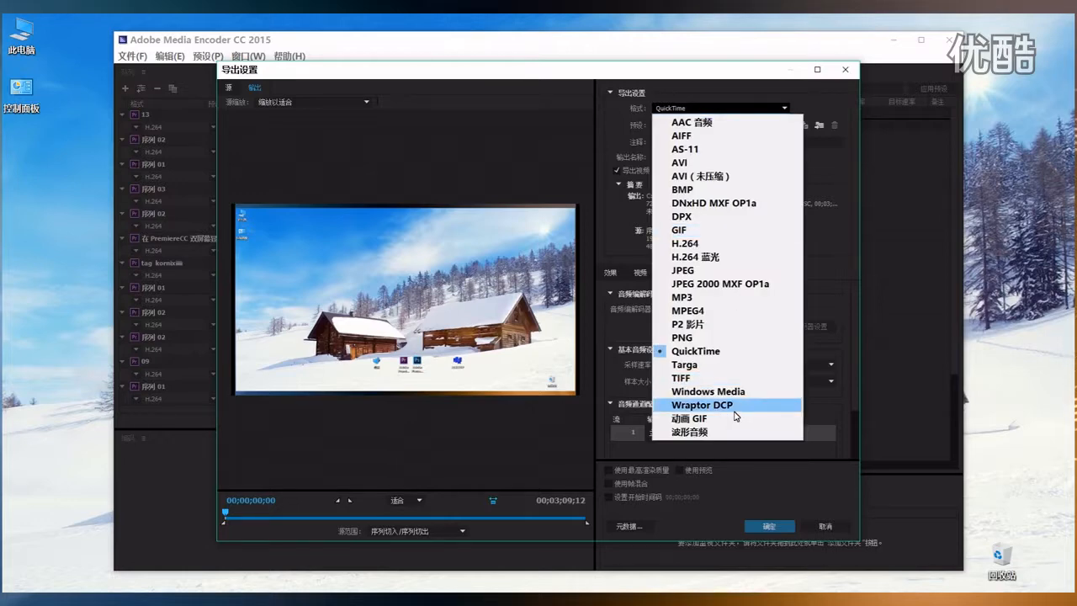
{"action": "left_click", "coordinate": [738, 400]}
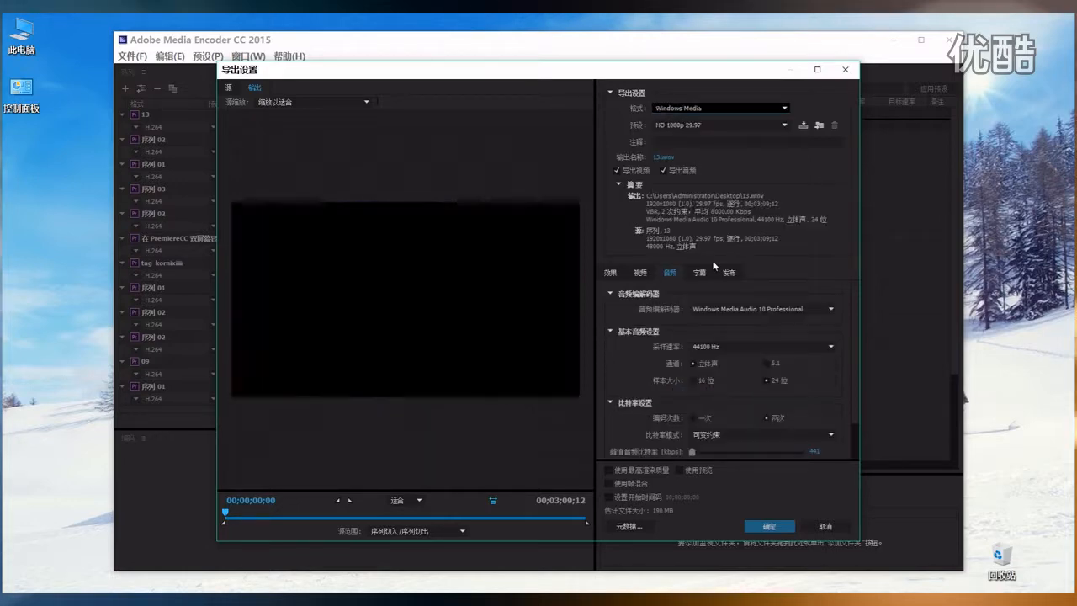
Set the export format of queued sequence 13 to H.264 and check the first 序列 02 item's export settings
{"action": "left_click", "coordinate": [719, 108]}
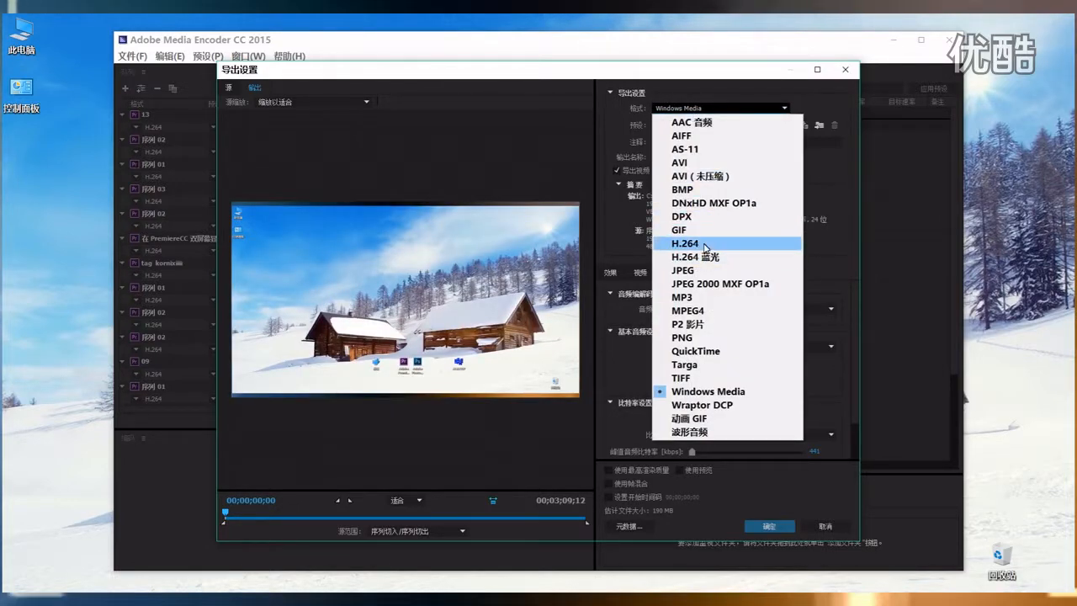
{"action": "left_click", "coordinate": [701, 243]}
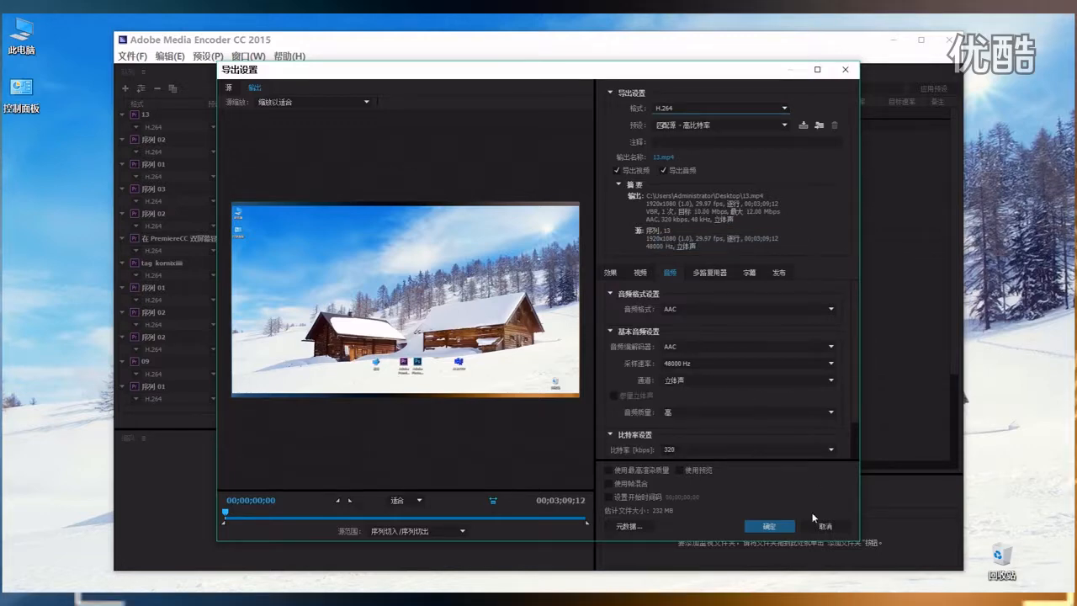
{"action": "left_click", "coordinate": [767, 526]}
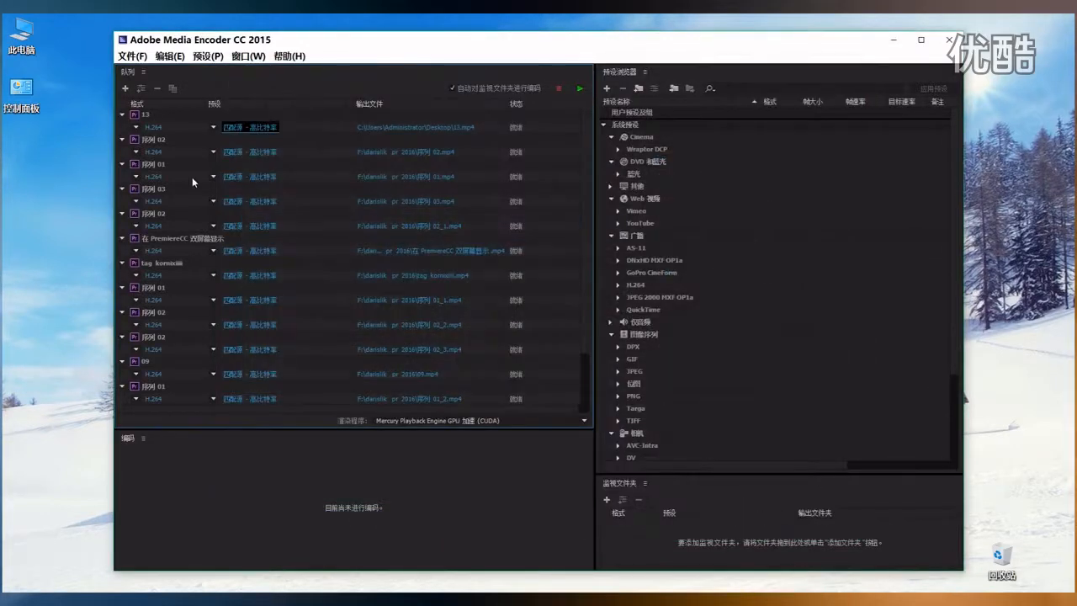
{"action": "left_click", "coordinate": [257, 151]}
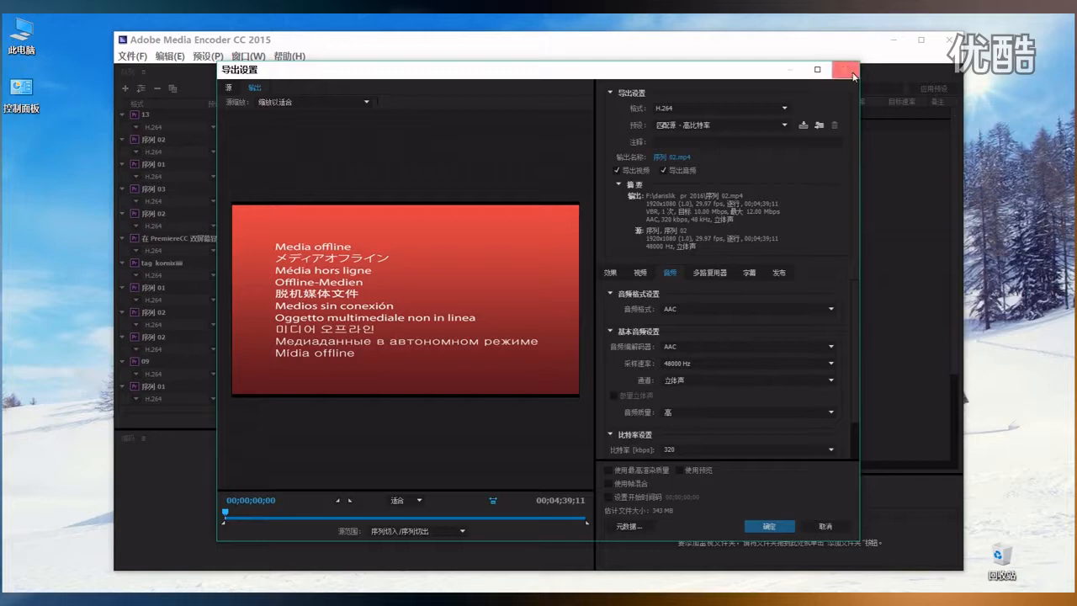
{"action": "left_click", "coordinate": [844, 70]}
Open sequence 13's export settings and browse the folders and drives available as save locations for 13.mp4, leaving without saving
{"action": "left_click", "coordinate": [244, 192]}
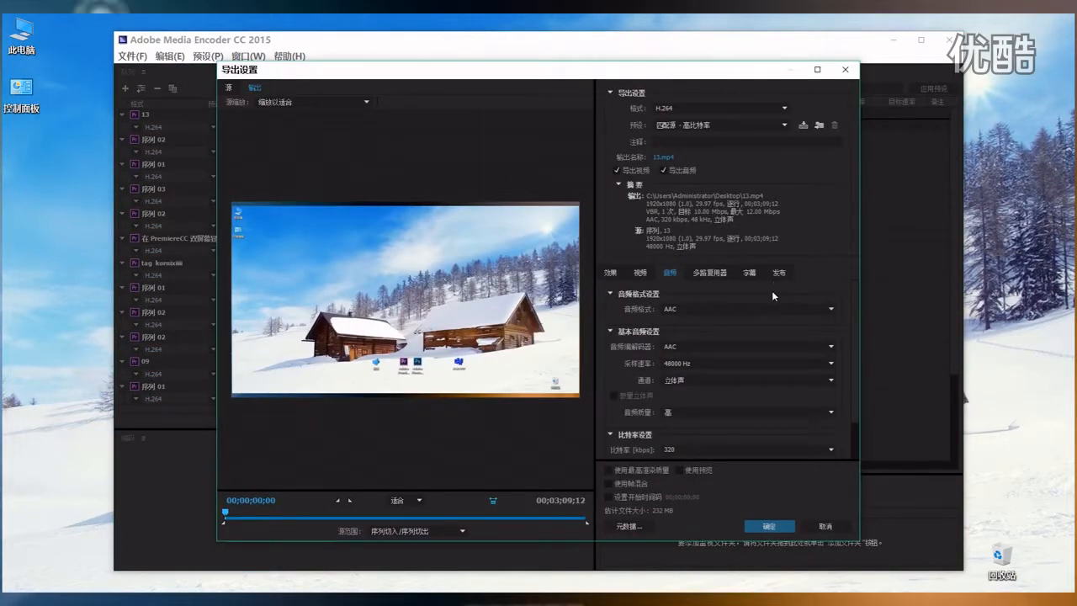
{"action": "left_click", "coordinate": [664, 158]}
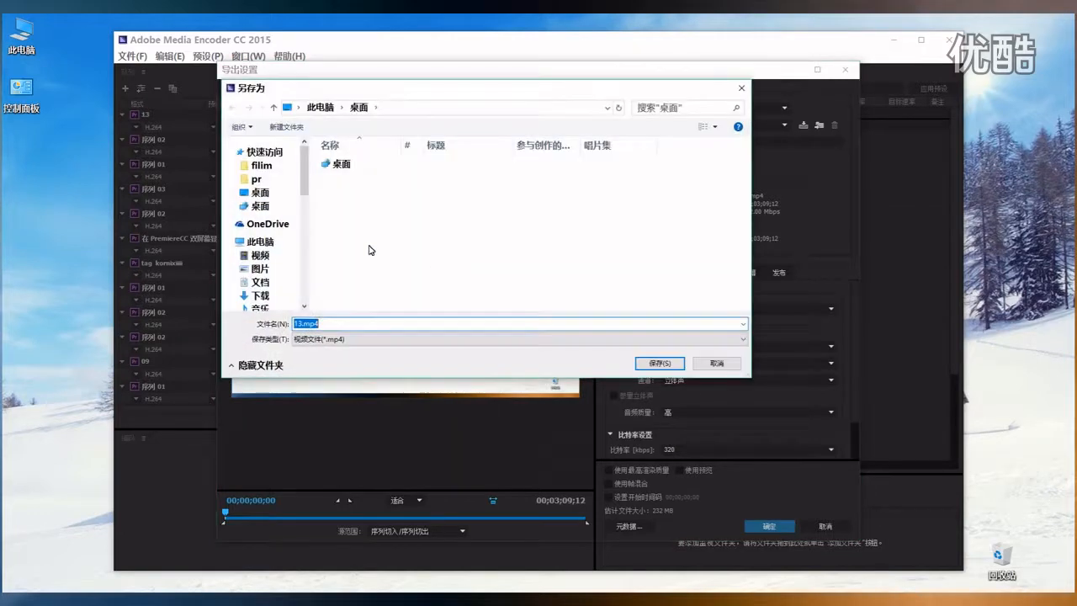
{"action": "left_click", "coordinate": [261, 295]}
{"action": "scroll", "coordinate": [263, 286], "scroll_direction": "down", "scroll_amount": 2}
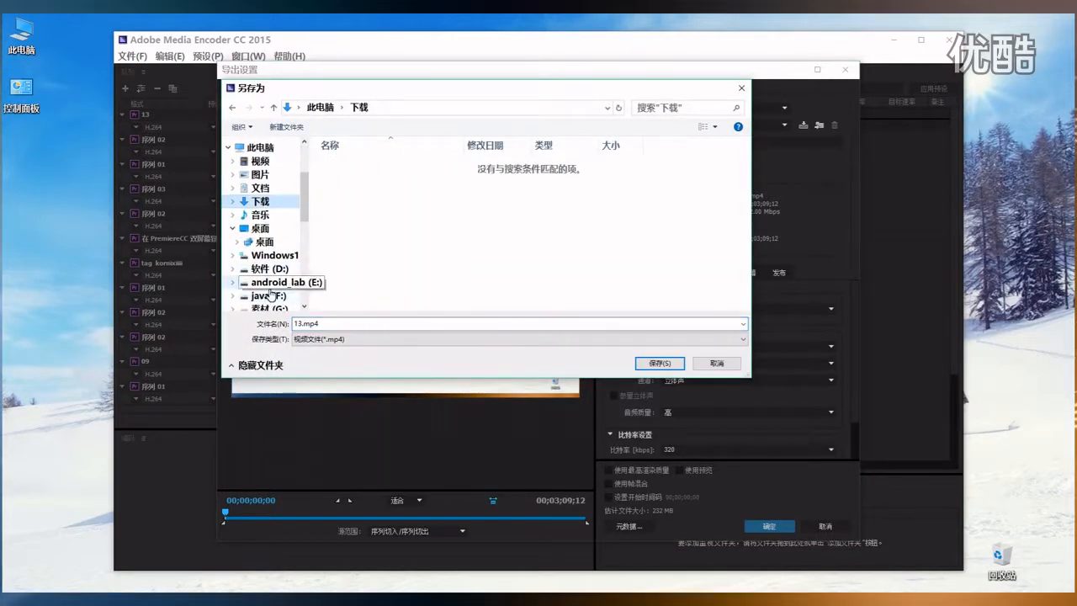
{"action": "left_click", "coordinate": [271, 282]}
{"action": "left_click", "coordinate": [746, 91]}
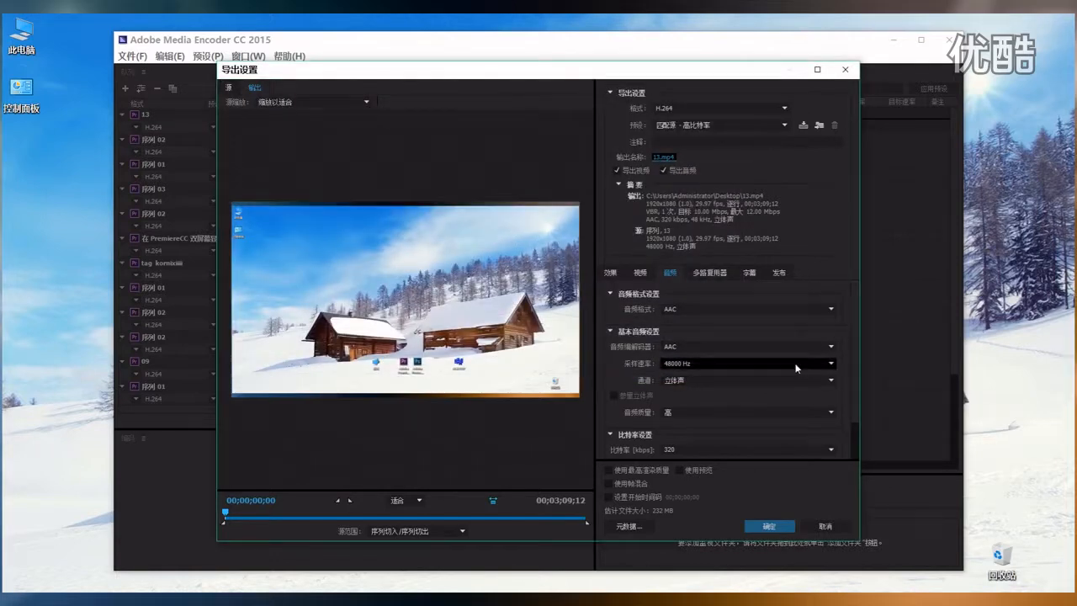
Review sequence 13's video, bitrate, audio sample rate and effects export settings, and accept the dialog
{"action": "left_click", "coordinate": [639, 273]}
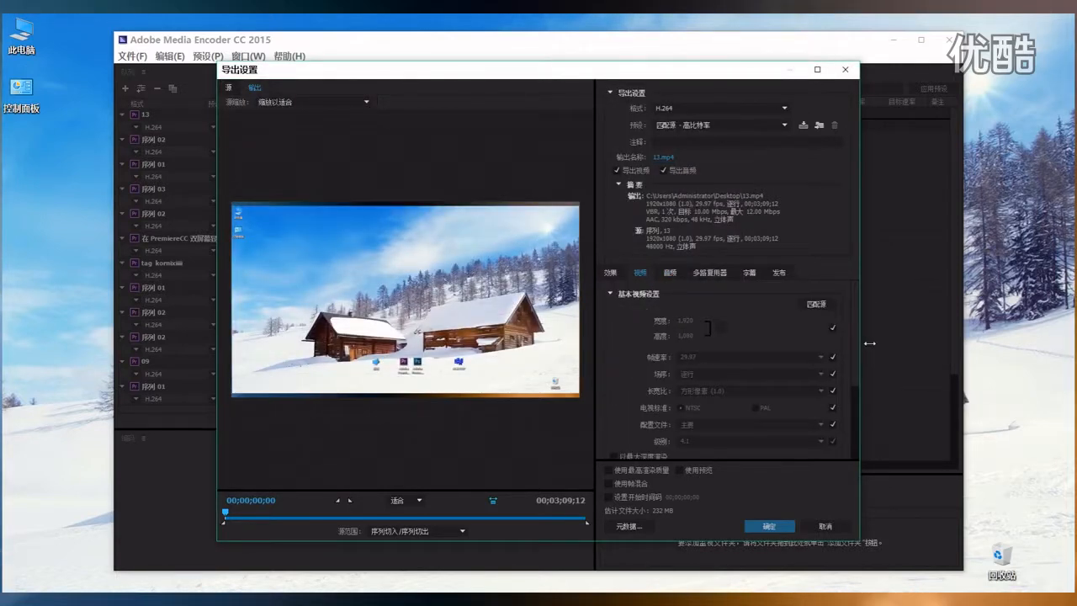
{"action": "scroll", "coordinate": [854, 344], "scroll_direction": "down", "scroll_amount": 3}
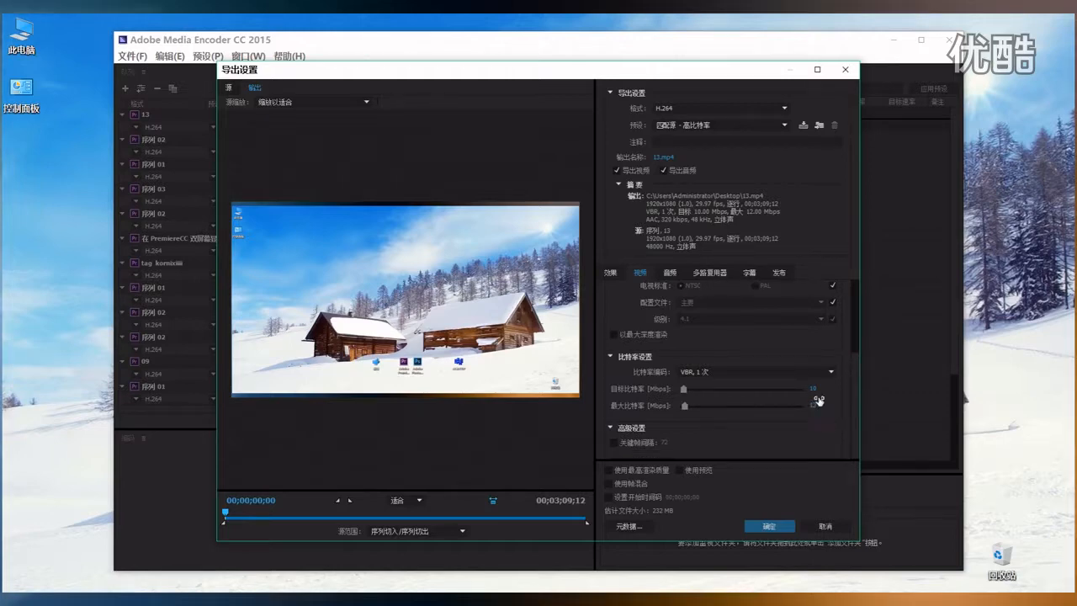
{"action": "left_click", "coordinate": [685, 274]}
{"action": "left_click", "coordinate": [740, 363]}
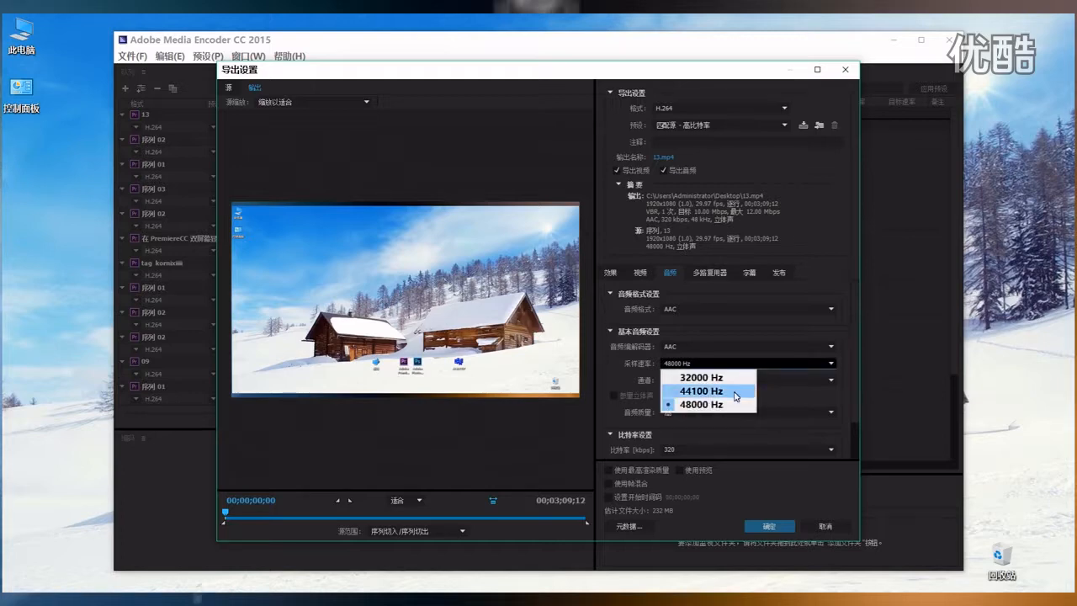
{"action": "left_click", "coordinate": [635, 389]}
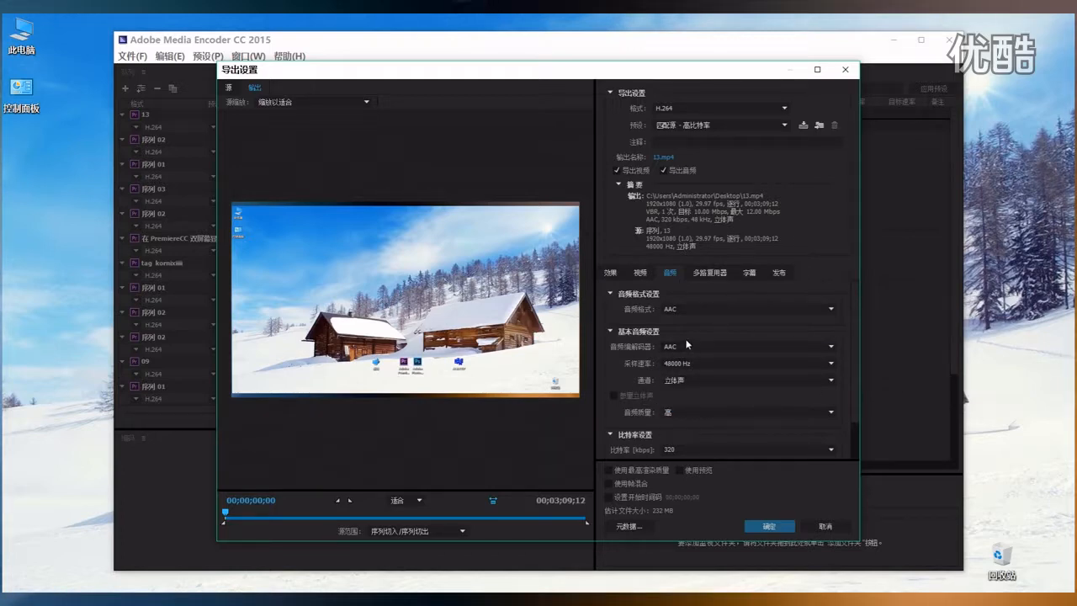
{"action": "left_click", "coordinate": [641, 273]}
{"action": "left_click", "coordinate": [610, 273]}
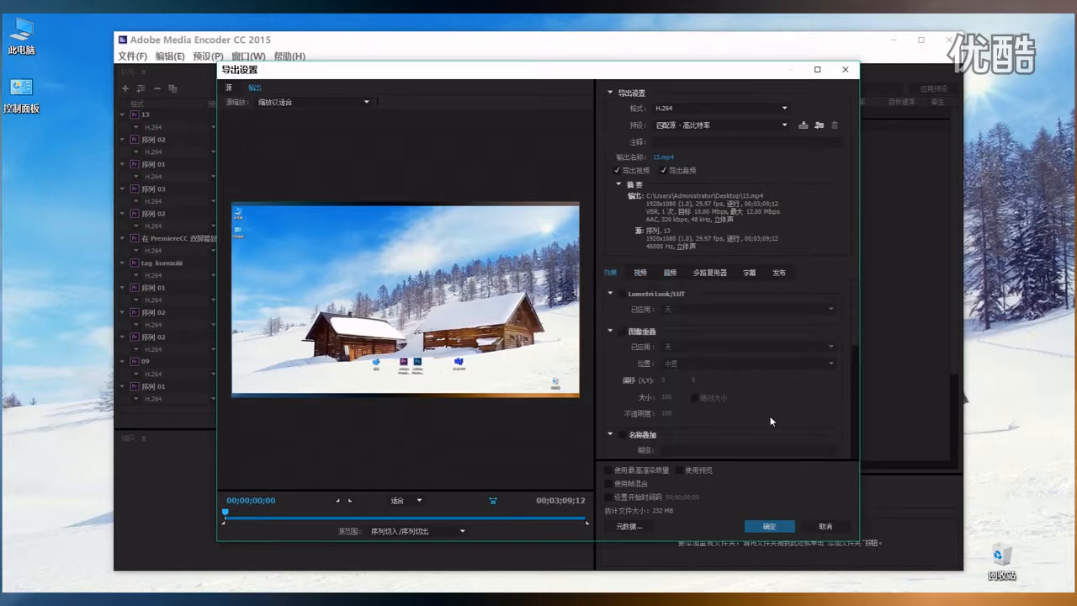
{"action": "left_click", "coordinate": [767, 528]}
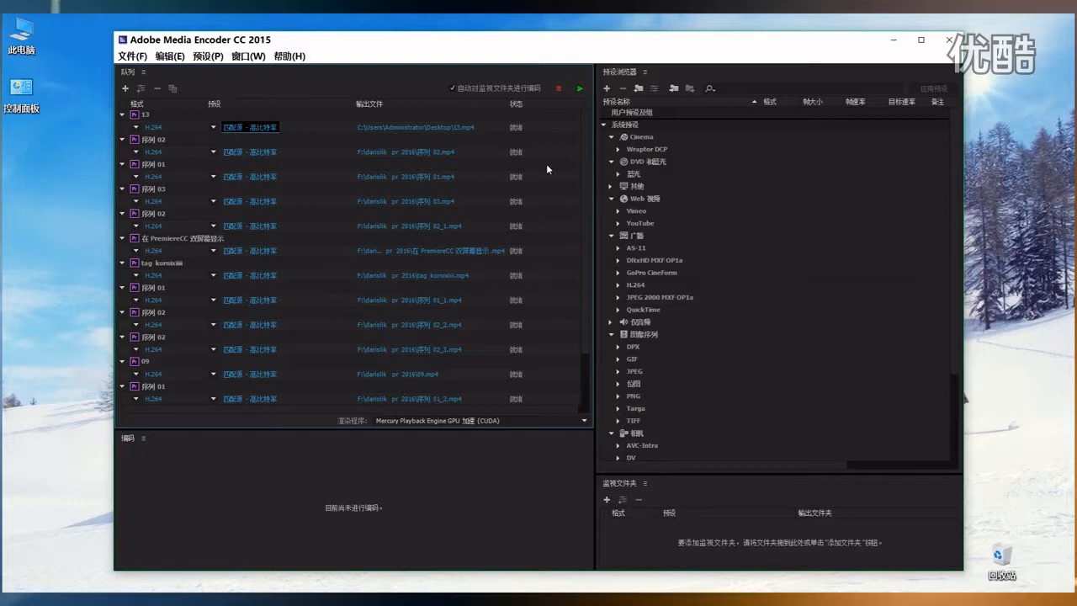
Start encoding the queue and minimise the Media Encoder and Premiere Pro windows to reach the desktop
{"action": "left_click", "coordinate": [579, 87]}
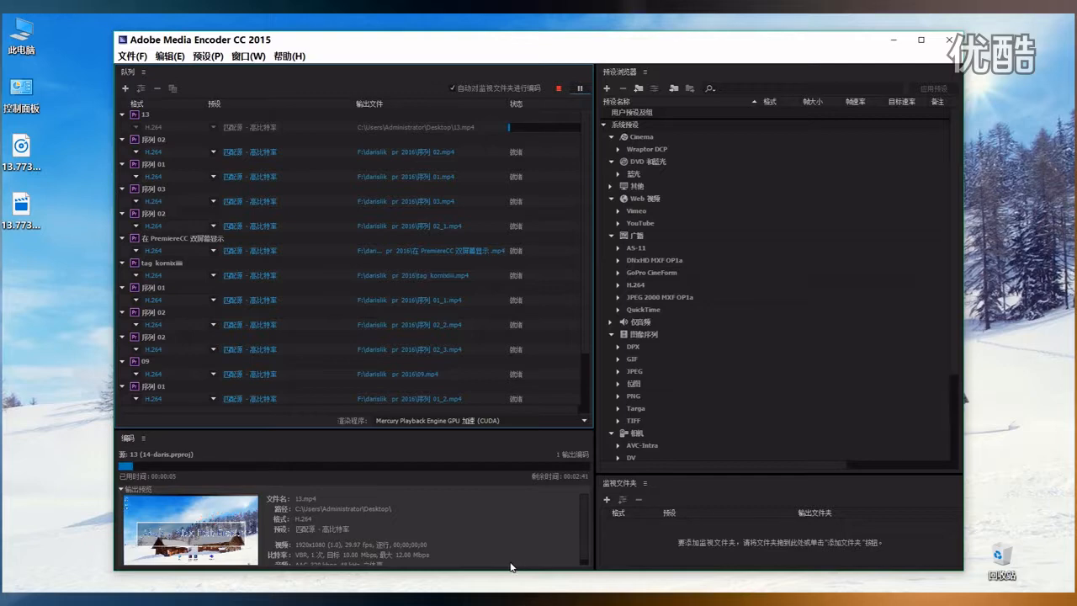
{"action": "left_click", "coordinate": [893, 40]}
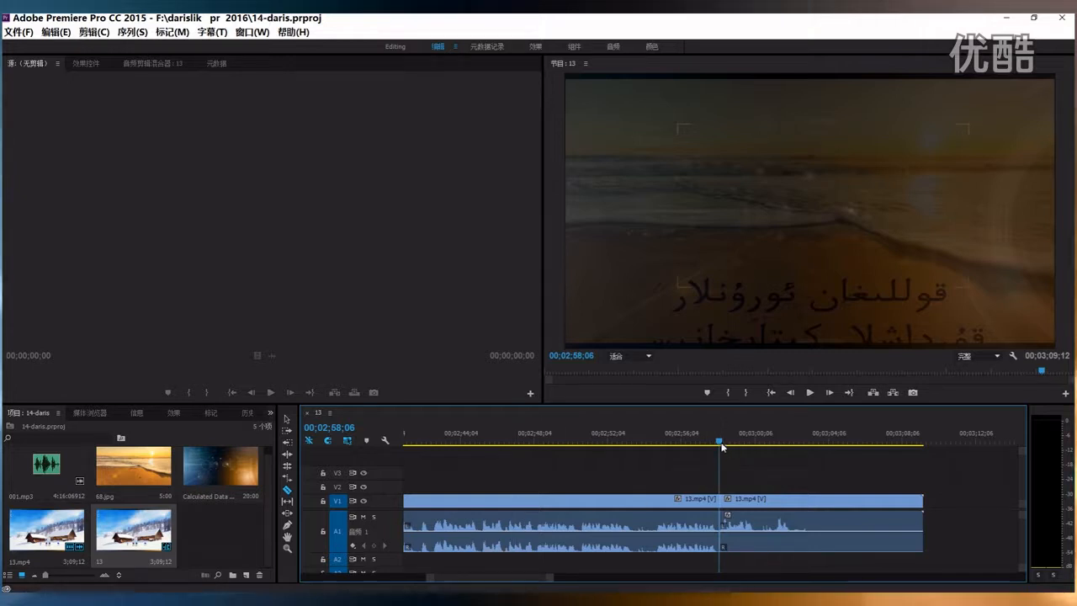
{"action": "left_click_drag", "start_coordinate": [722, 448], "coordinate": [935, 462]}
{"action": "left_click", "coordinate": [1008, 18]}
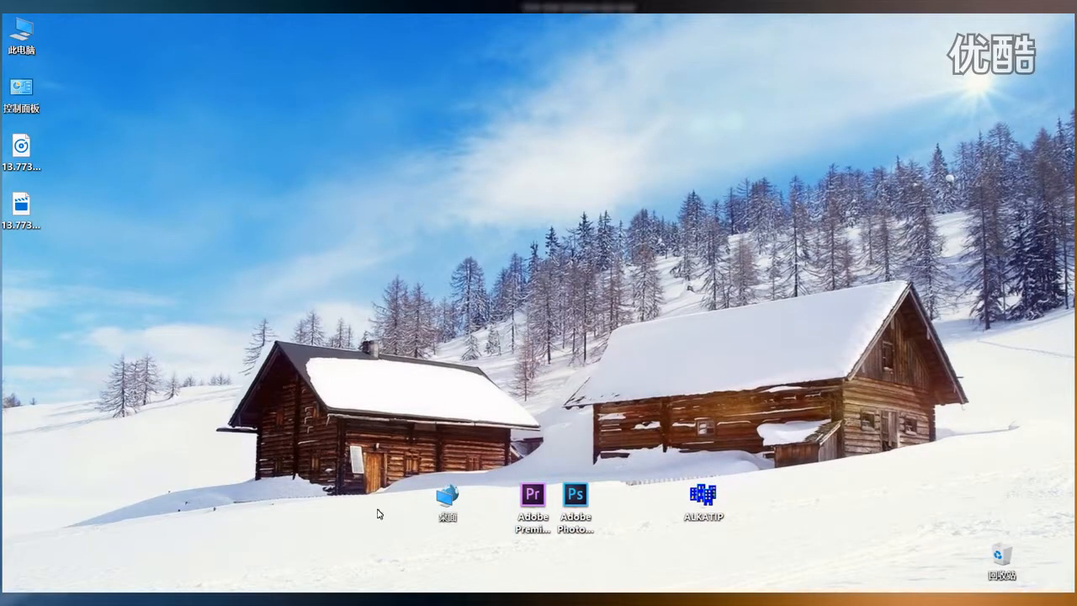